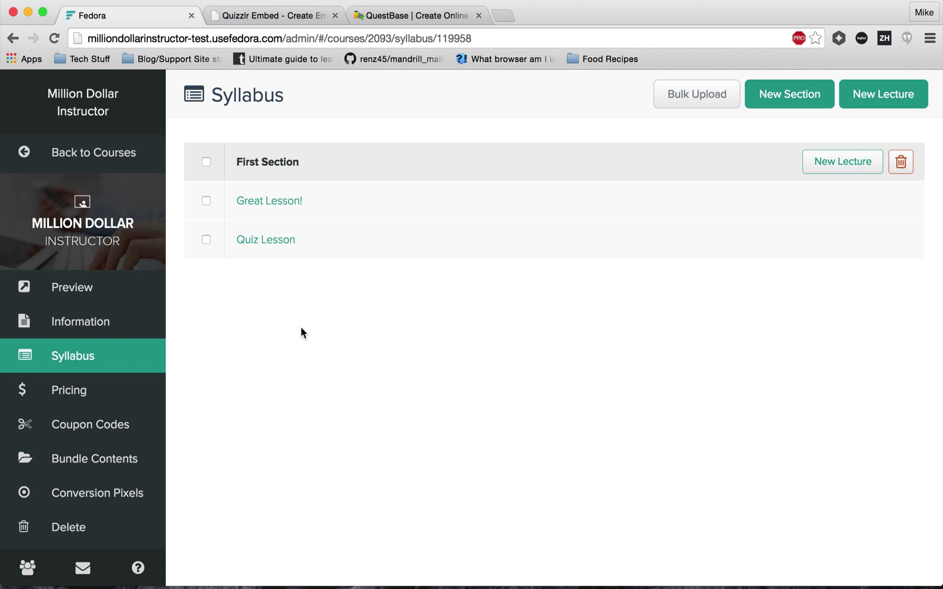
On Quizzlr Embed, clear the sign-up form's prefilled username and email, then log into the admin.
left_click(255, 14)
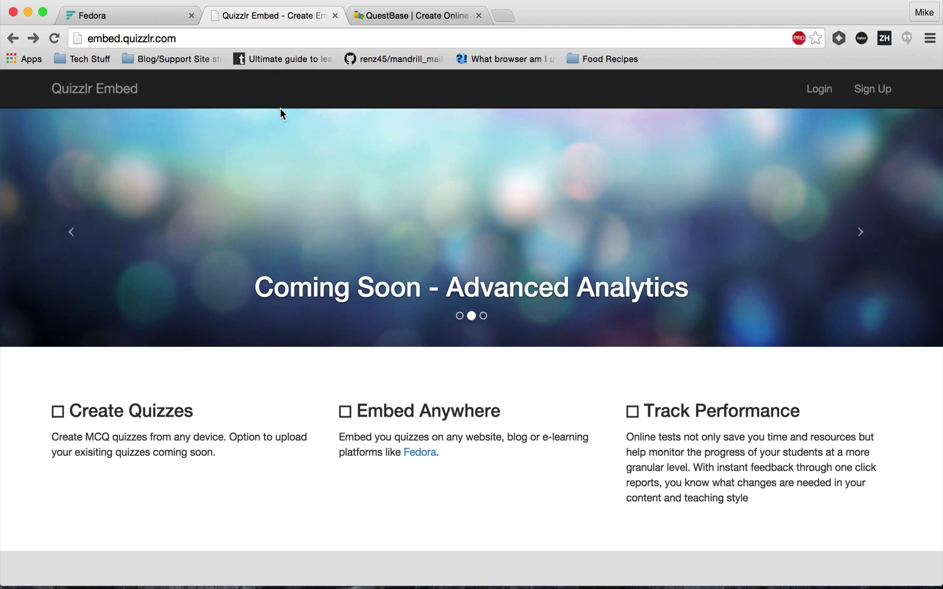
left_click(870, 92)
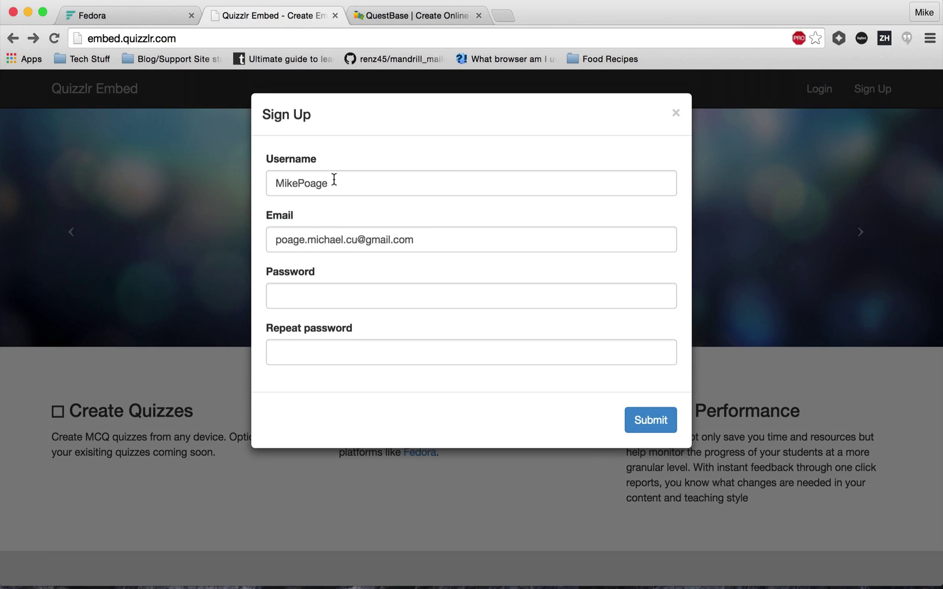
double_click(332, 183)
key("BackSpace")
left_click(367, 232)
key("super+a")
key("BackSpace")
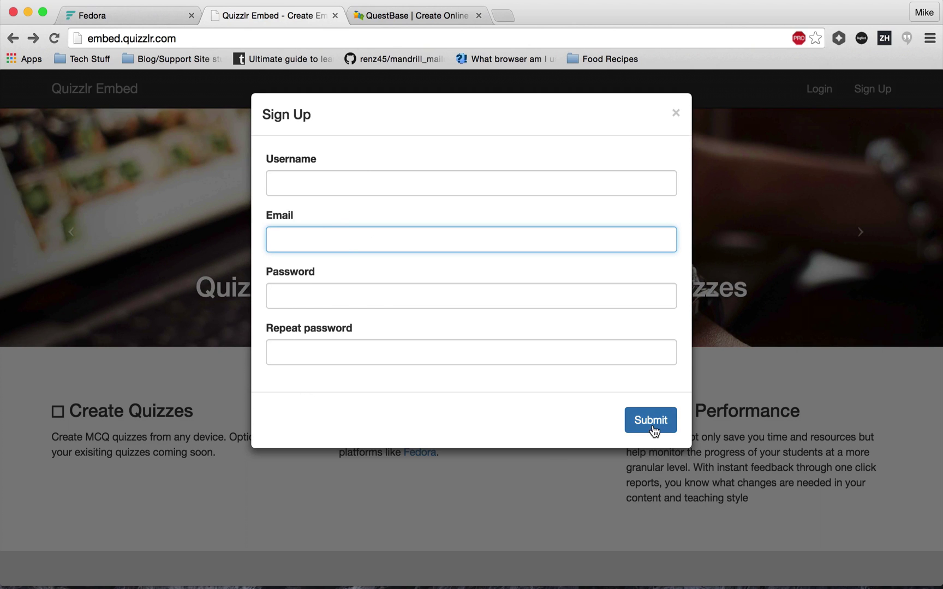
left_click(832, 312)
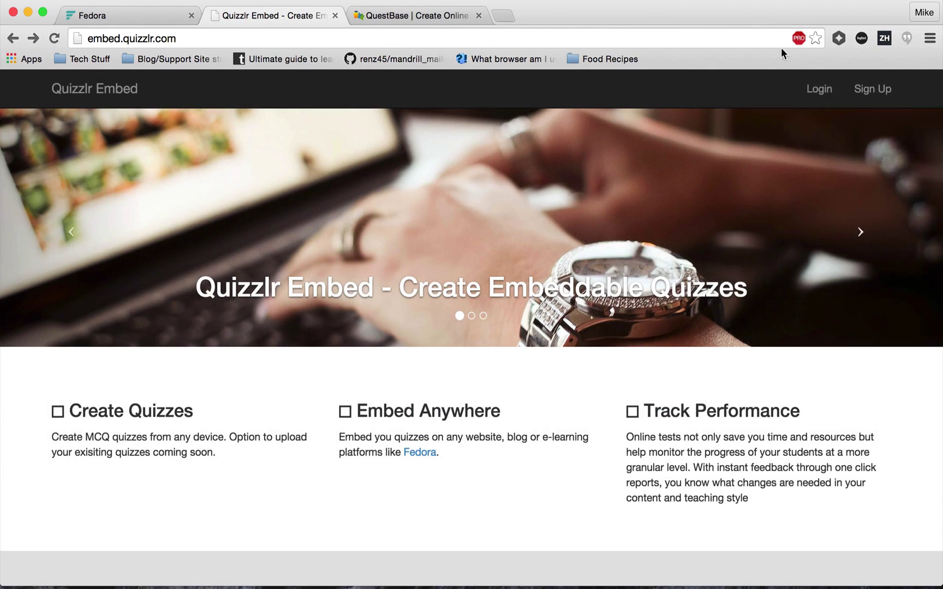
left_click(817, 89)
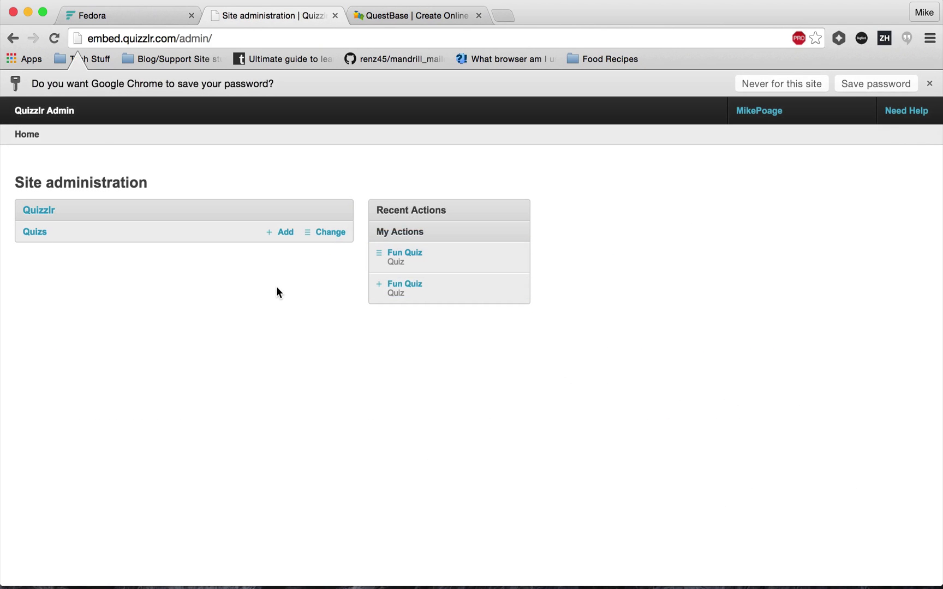
Name the new quiz 'Funnest Quiz' and enter the question 'What is the best?'.
left_click(929, 83)
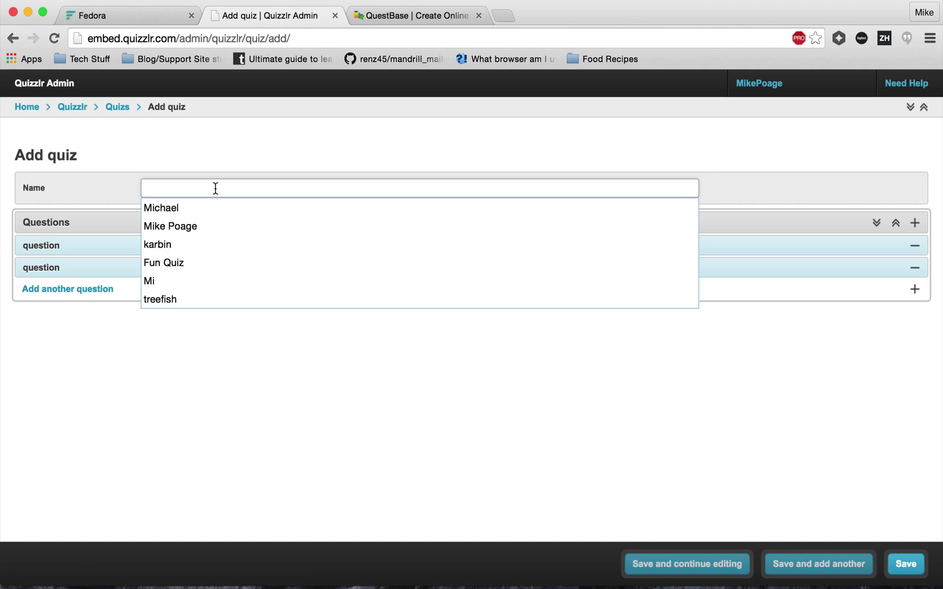
type("Fu")
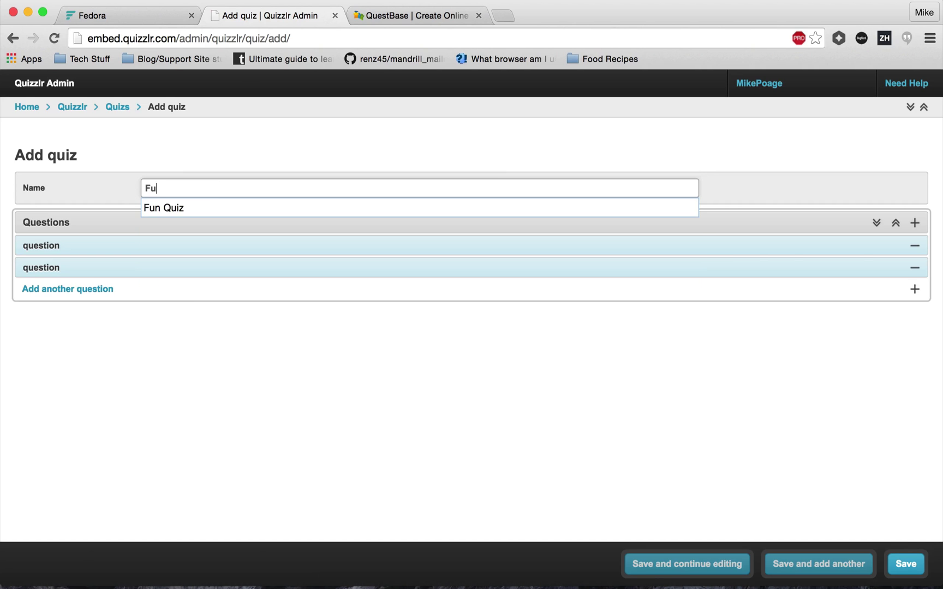
type("nnest Qui")
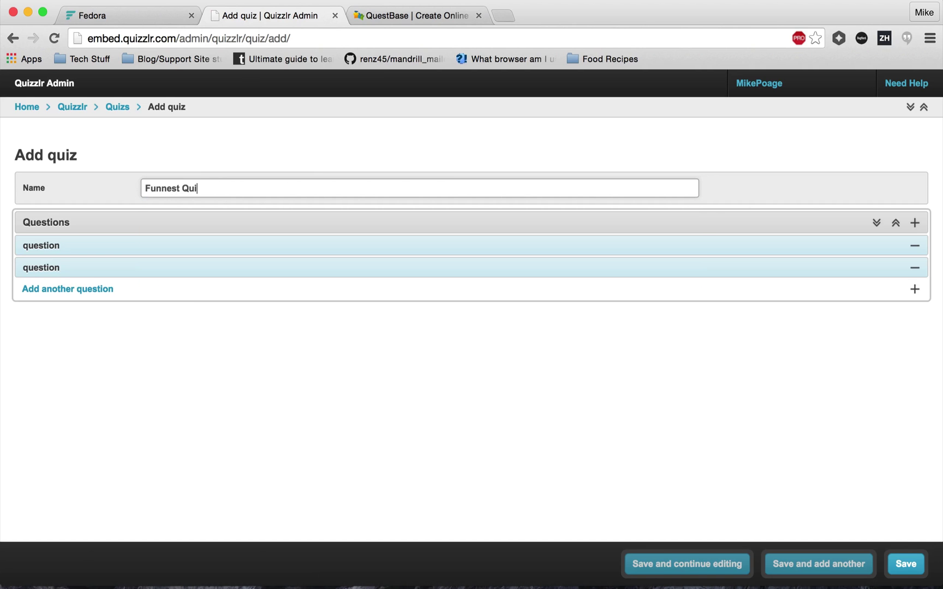
type("z")
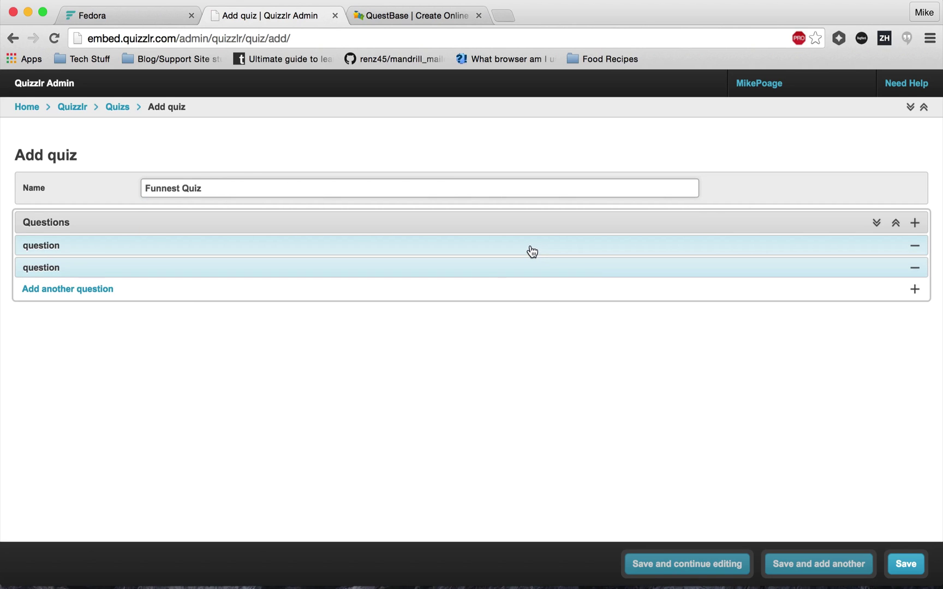
left_click(532, 251)
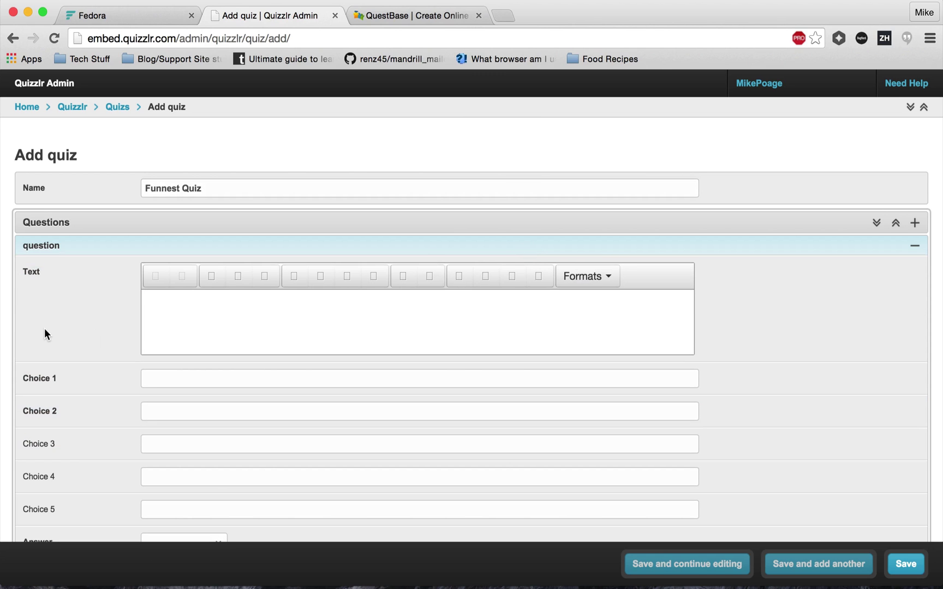
scroll(52, 322, "down", 3)
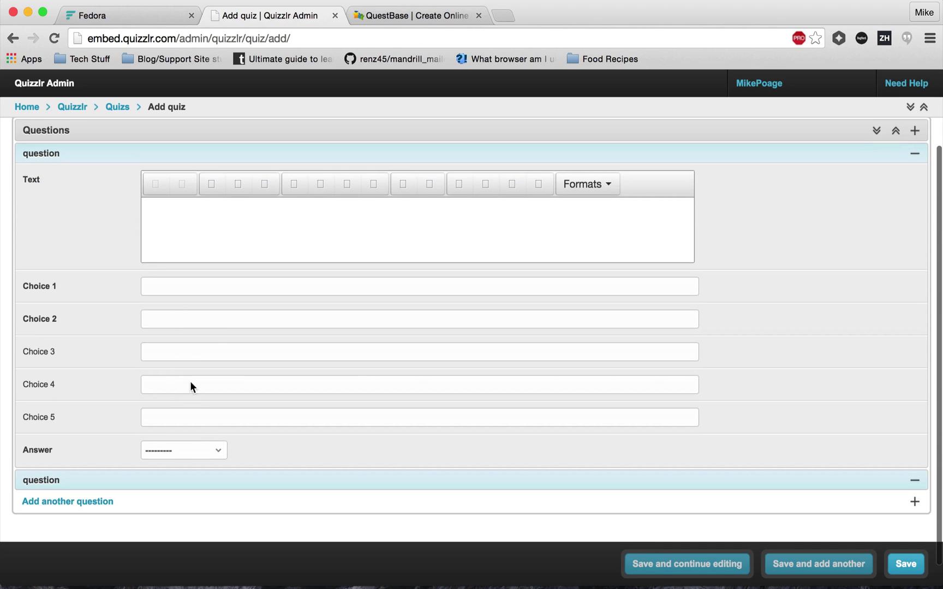
left_click(246, 232)
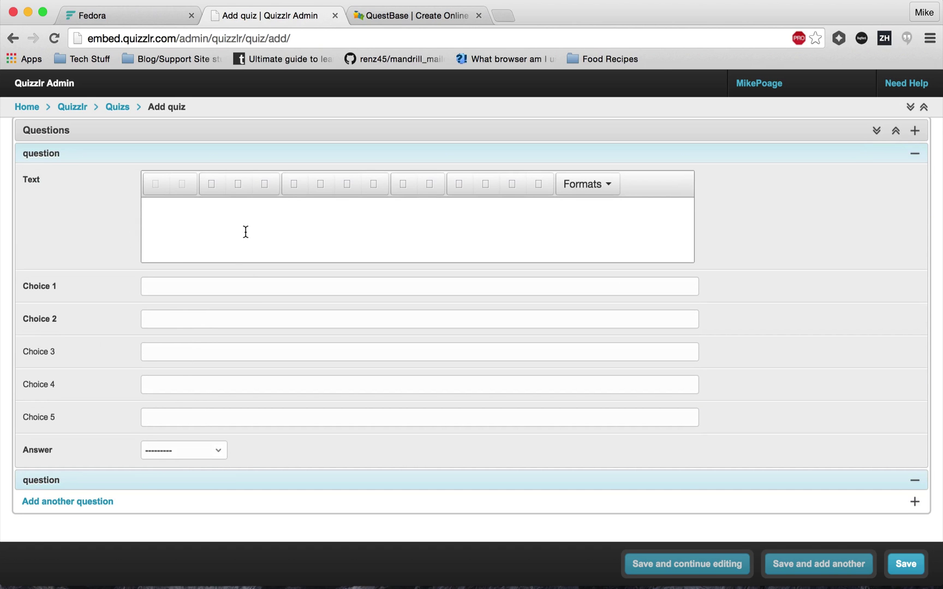
type("What is the best?")
Fill in the first three choices: Corn, Cheese and Carrots.
left_click(146, 286)
type("Co")
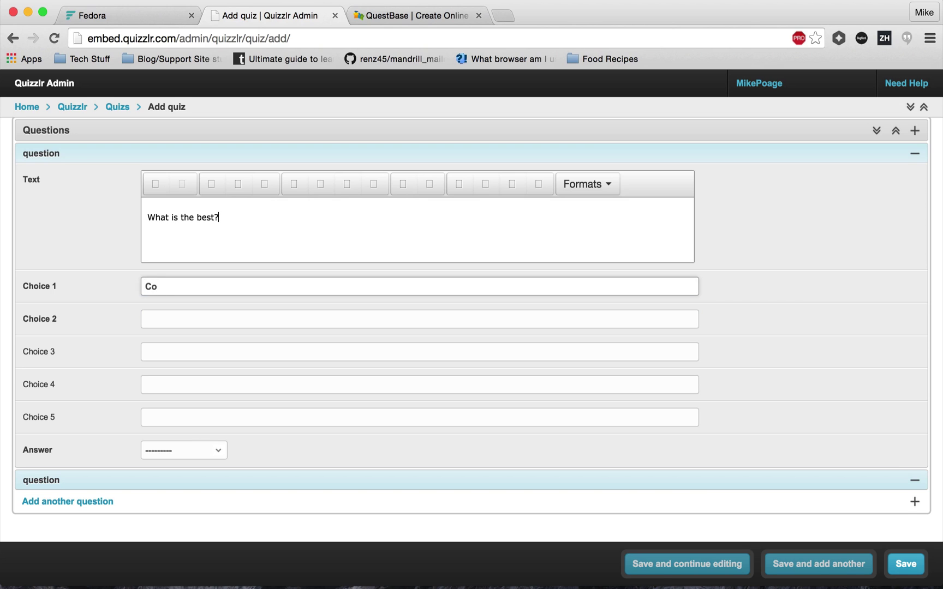
type("tn")
key("Tab")
left_click(192, 290)
key("BackSpace")
key("BackSpace")
type("rn")
key("Tab")
type("Cheese")
key("Tab")
type("Carrots")
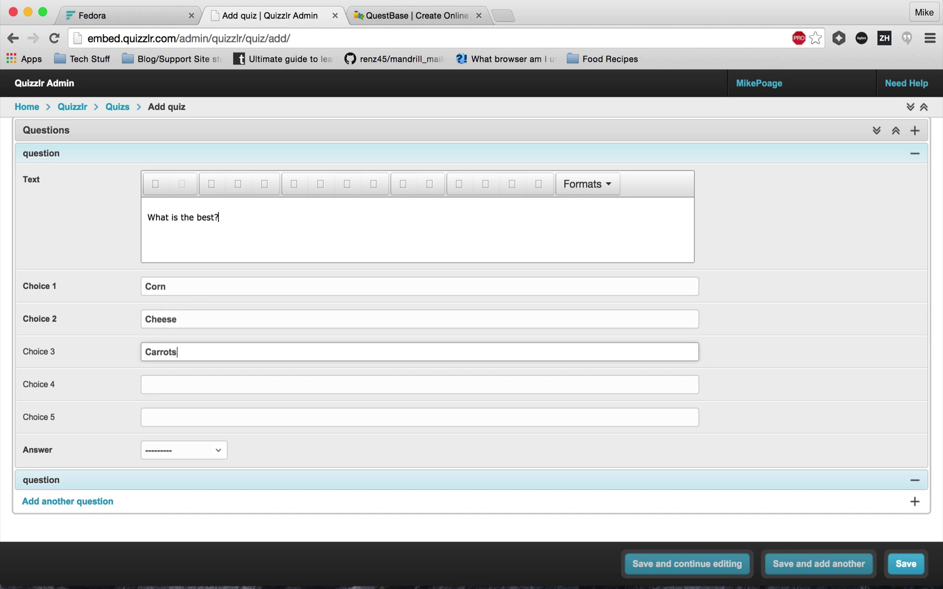
Fill in the fourth and fifth choices: Chess and Cash.
key("Tab")
type("Cheese")
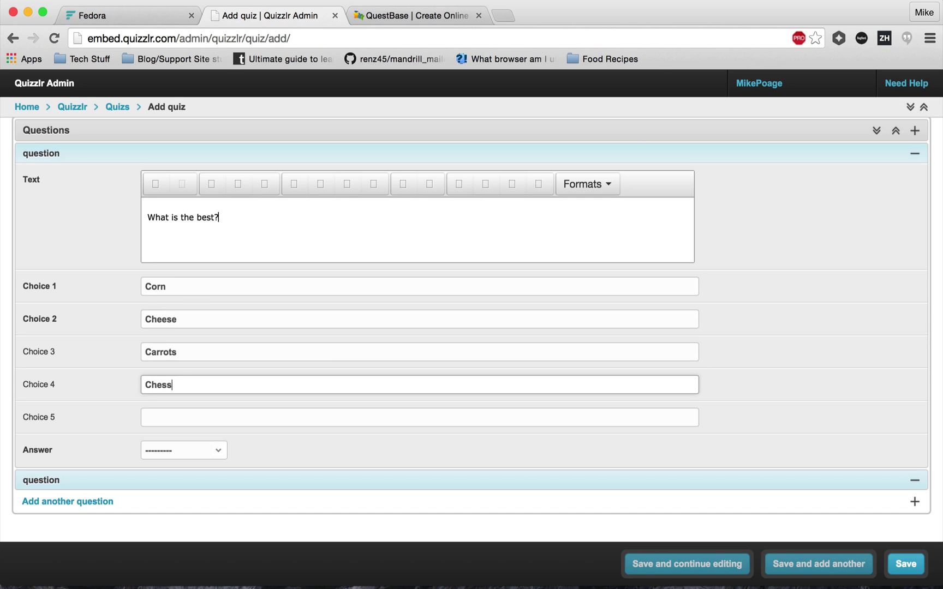
key("BackSpace")
key("BackSpace")
key("BackSpace")
type("ese")
key("Tab")
left_click(166, 381)
double_click(167, 381)
type("Chees")
key("BackSpace")
key("BackSpace")
type("ss")
key("Tab")
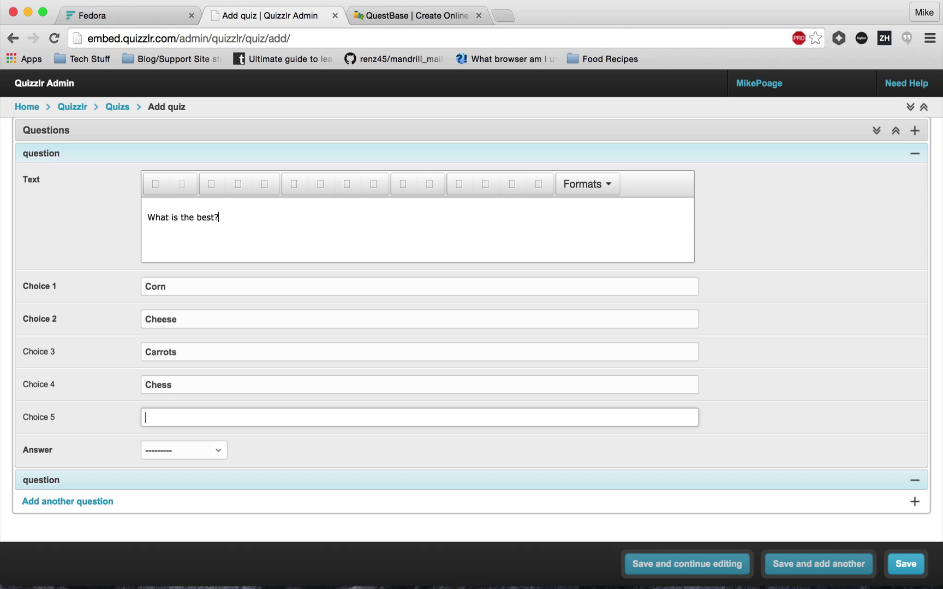
type("Cash")
Set the correct answer to Choice 2 and save the quiz.
left_click(159, 456)
left_click(169, 479)
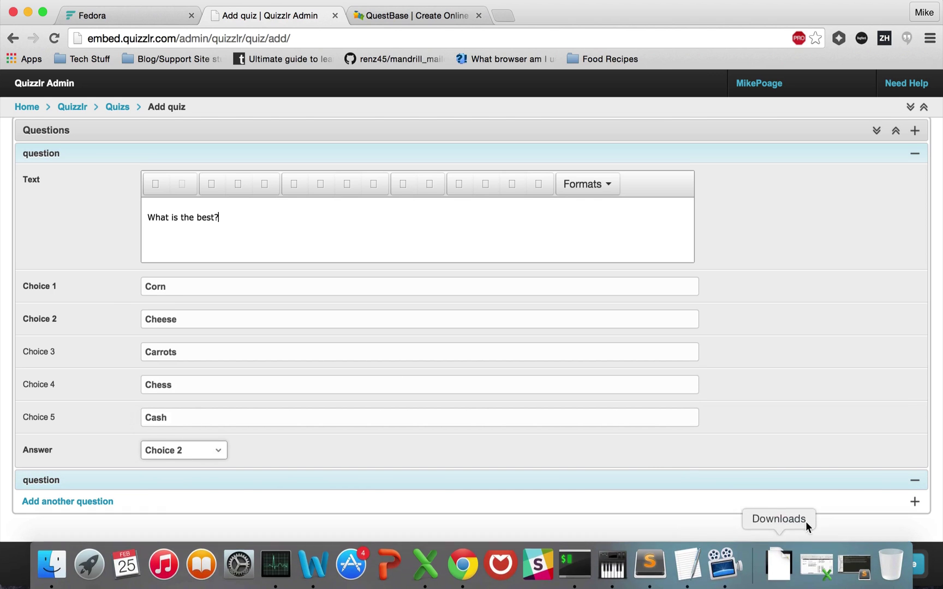
left_click(907, 564)
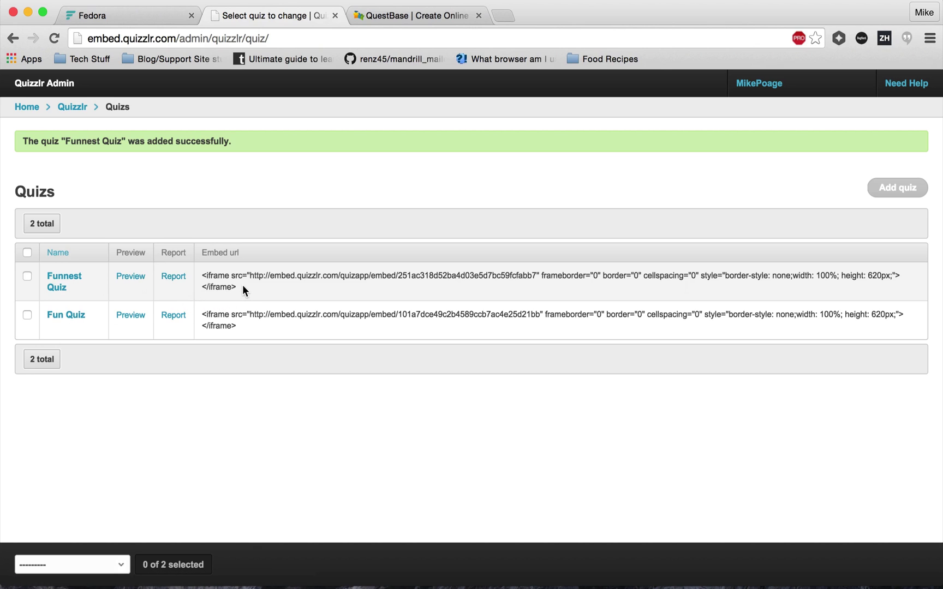
Copy the Funnest Quiz's iframe embed code and return to the Fedora course.
left_click_drag(243, 285, 200, 277)
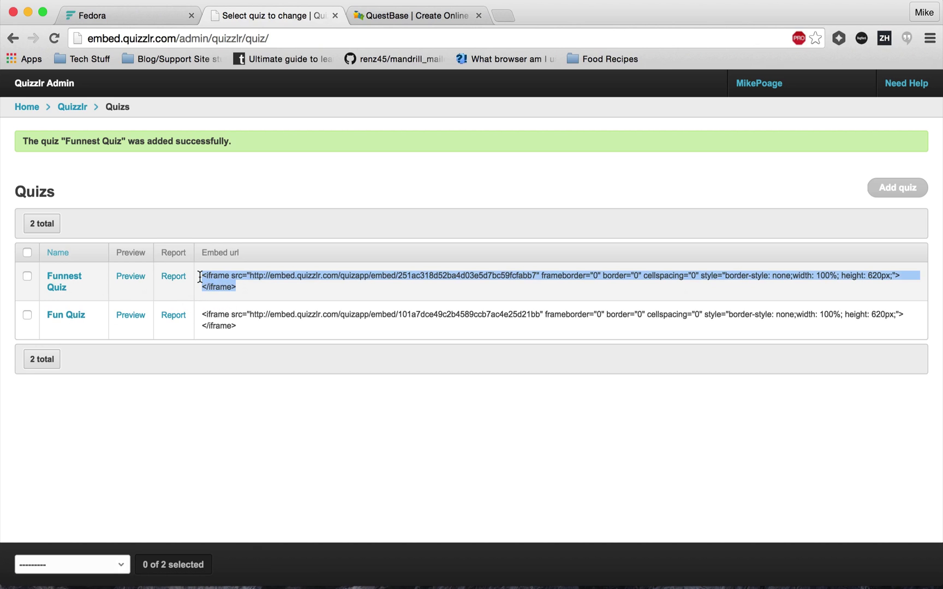
left_click(133, 15)
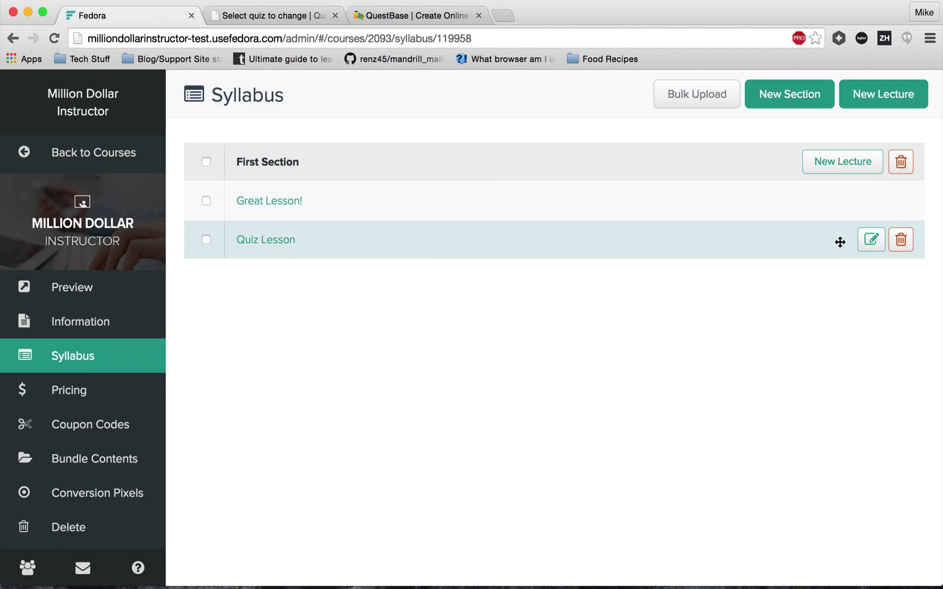
Add a Rich Text/HTML attachment to Quiz Lesson containing the pasted Funnest Quiz embed code.
left_click(870, 249)
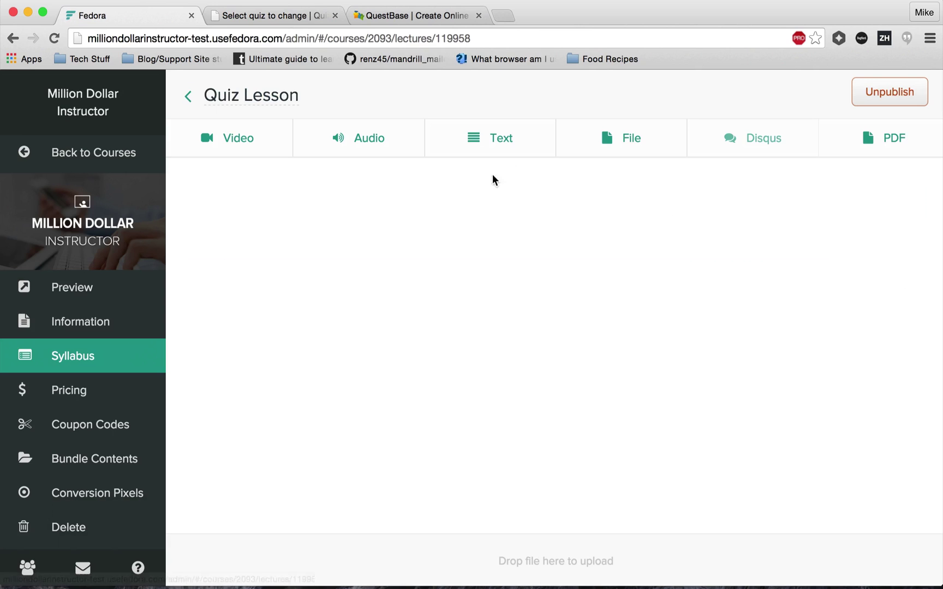
left_click(513, 135)
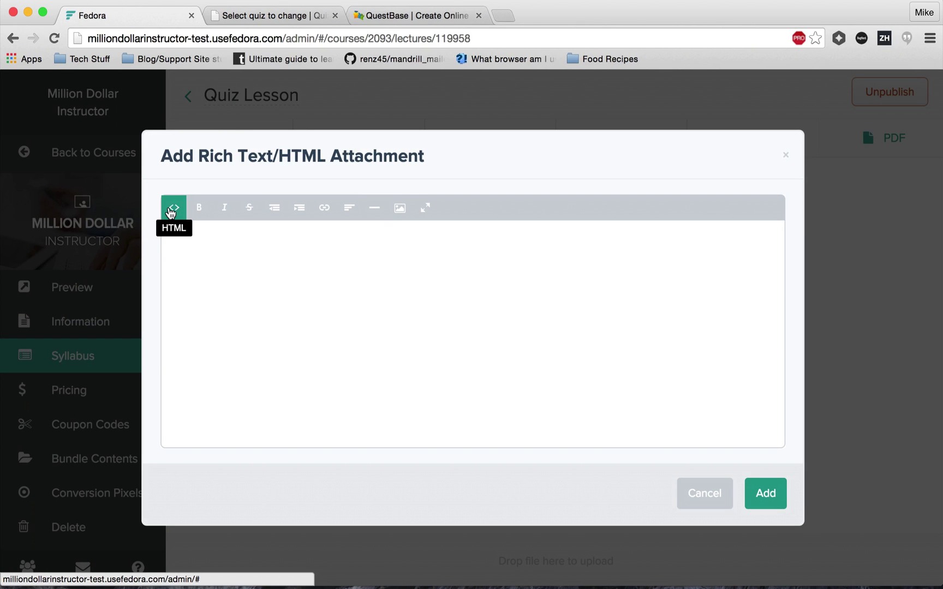
left_click(170, 211)
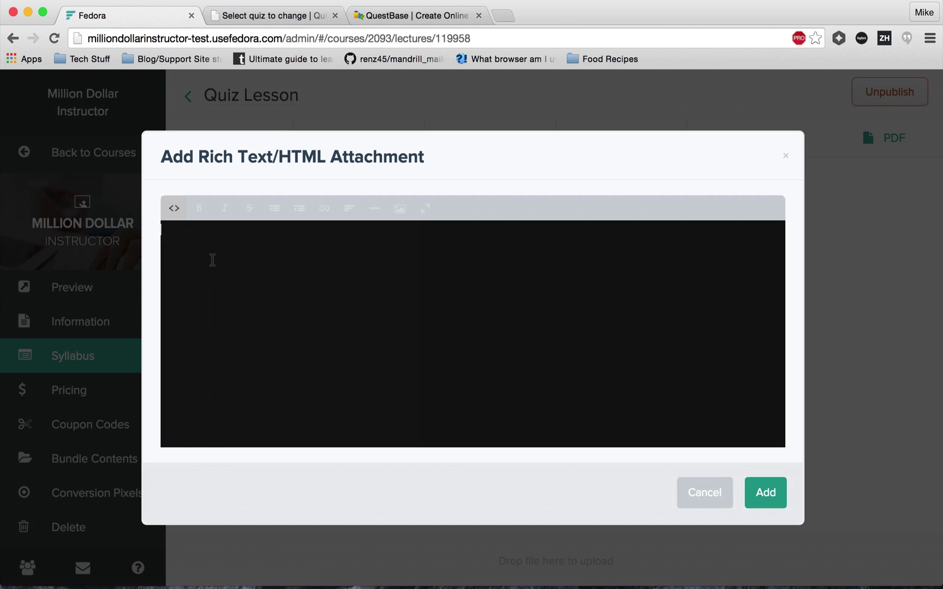
type("<iframe src=\"http://embed.quizzlr.com/quizapp/embed/251ac318d52ba4d03e5d7bc59fcfabb7\" frameborder=\"0\" border=\"0\" cellspacing=\"0\" style=\"border-style: none;width: 100%; height: 620px;\"> </iframe>")
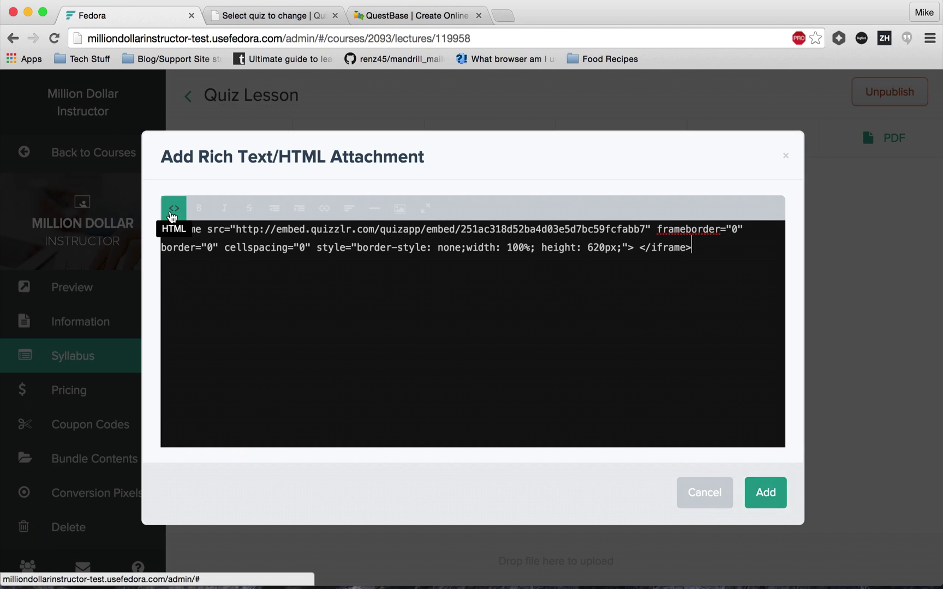
left_click(172, 212)
left_click(172, 213)
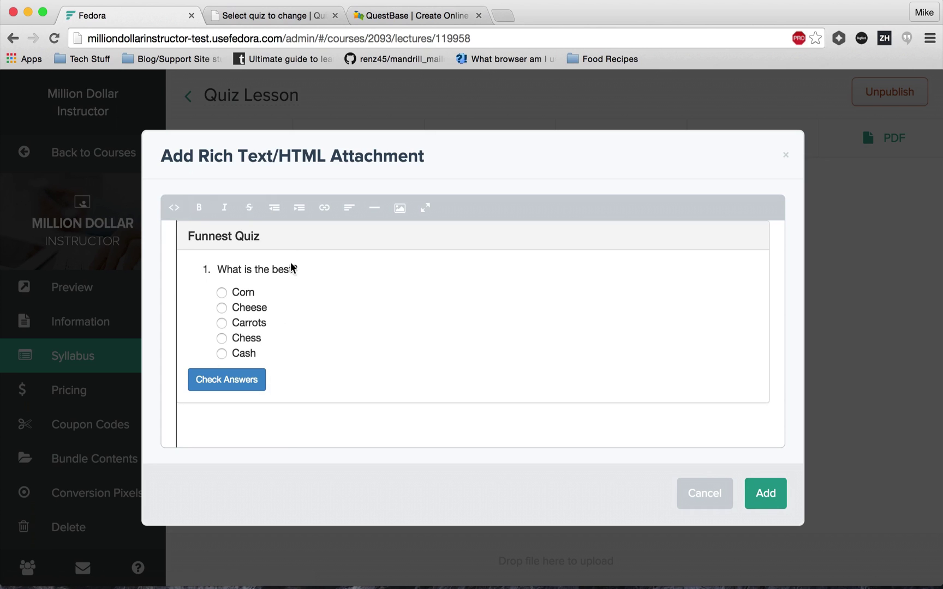
Test the embedded quiz: Corn checks as incorrect, then Cheese checks as correct.
left_click(221, 293)
left_click(234, 379)
scroll(322, 391, "down", 3)
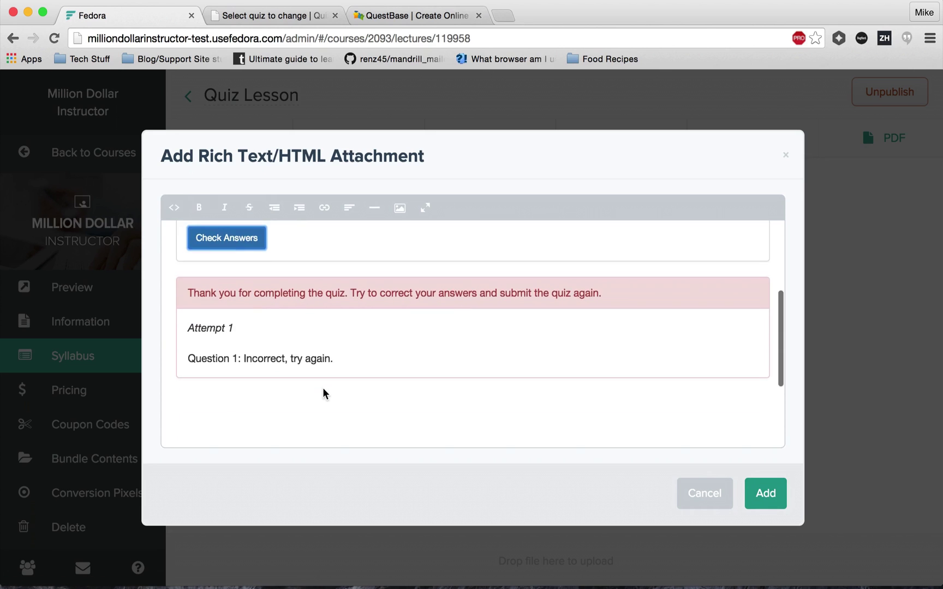
scroll(282, 368, "up", 5)
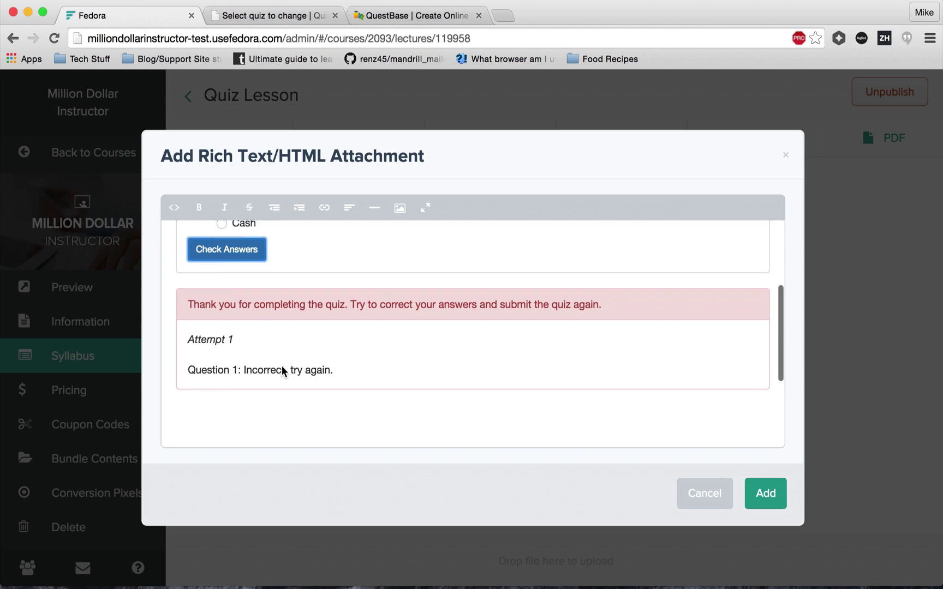
left_click(222, 323)
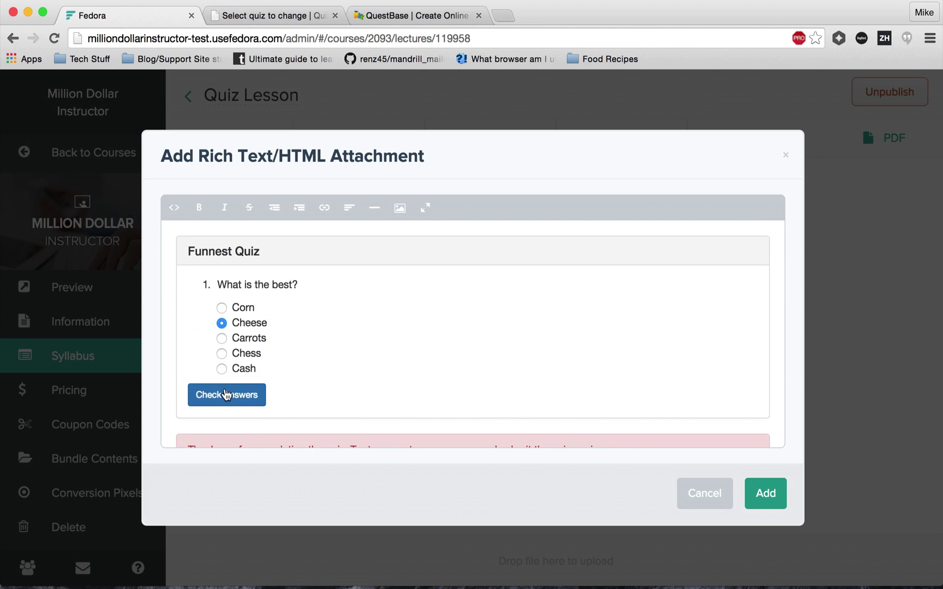
left_click(240, 395)
scroll(362, 377, "down", 5)
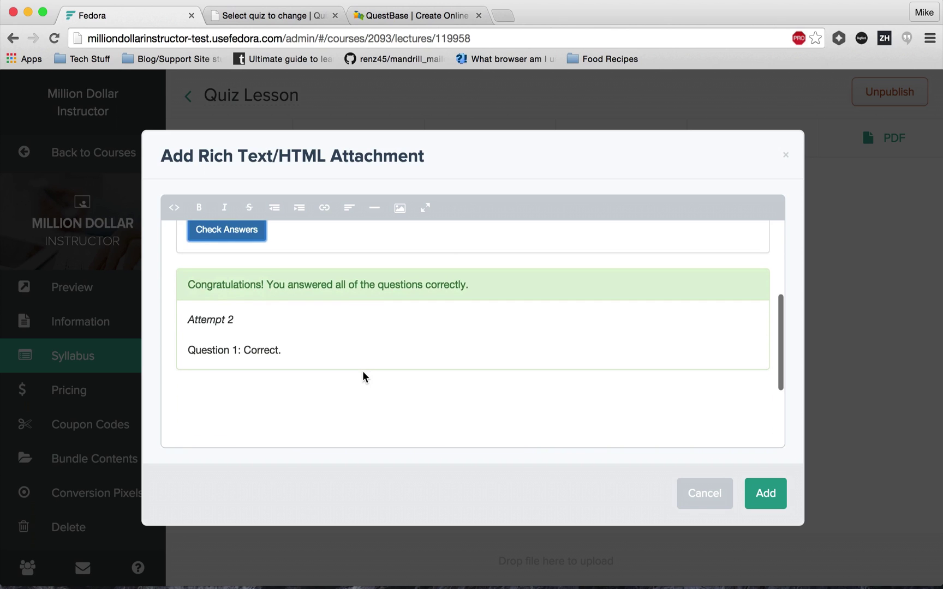
Save the quiz embed as a Text attachment on the Quiz Lesson lecture.
left_click(766, 497)
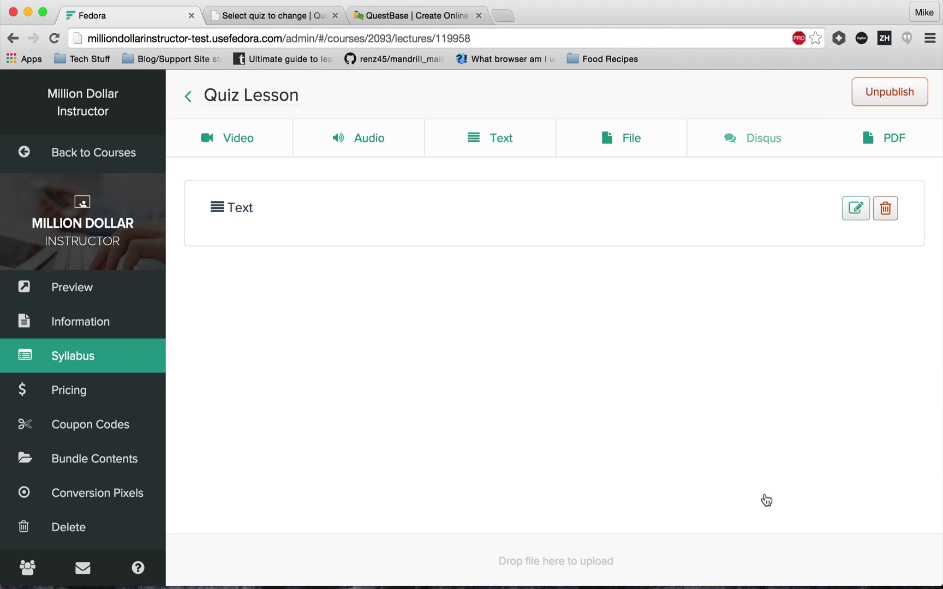
On QuestBase, sign up for a free account with an e-mail, password, confirmation and captcha number.
left_click(408, 16)
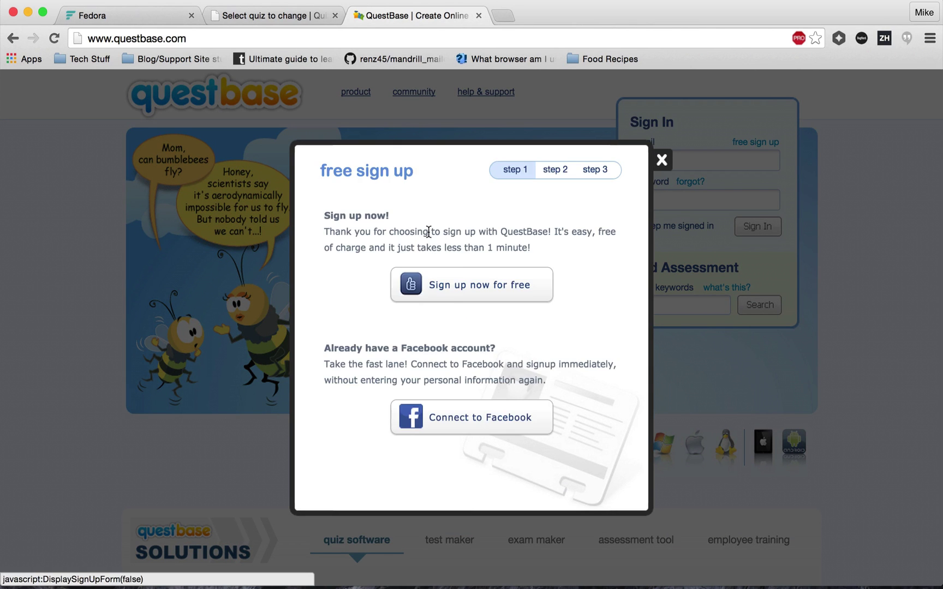
left_click(510, 290)
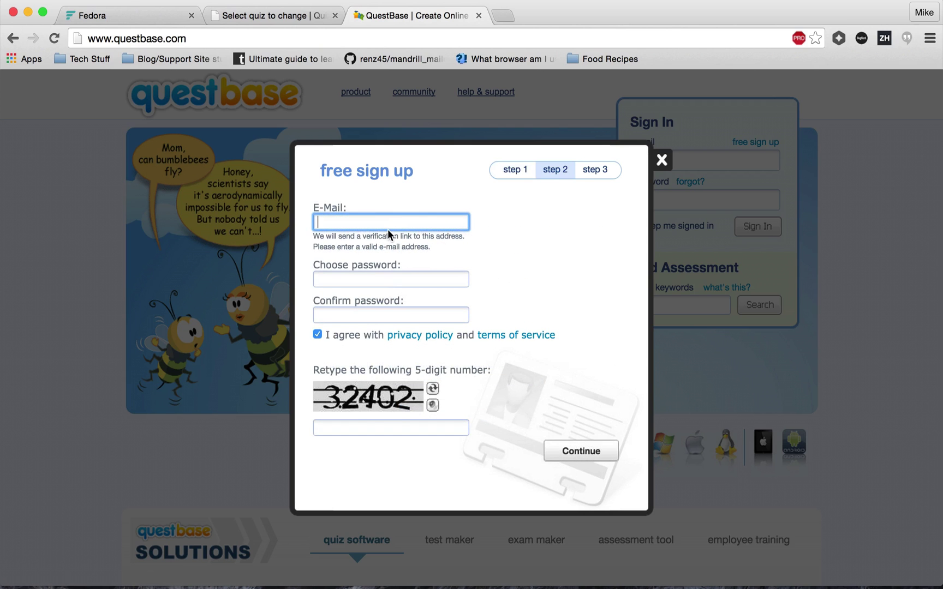
key("Tab")
type("**********")
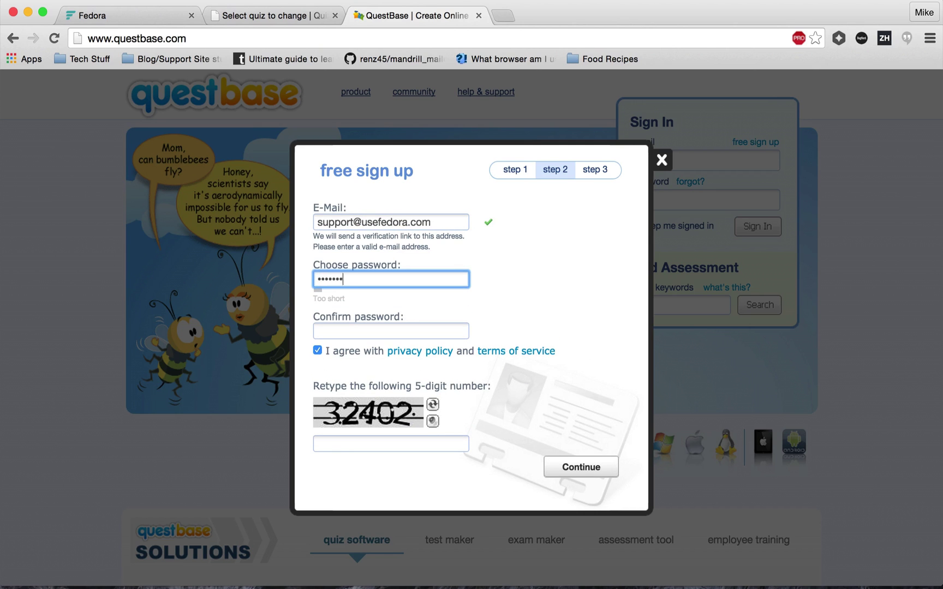
key("Tab")
type("**********")
key("Tab")
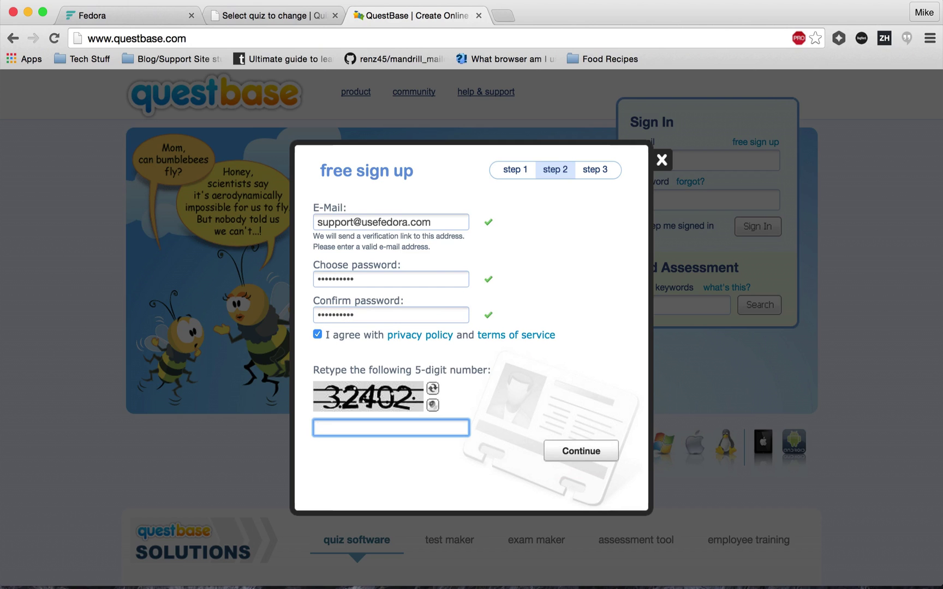
type("32402")
left_click(604, 451)
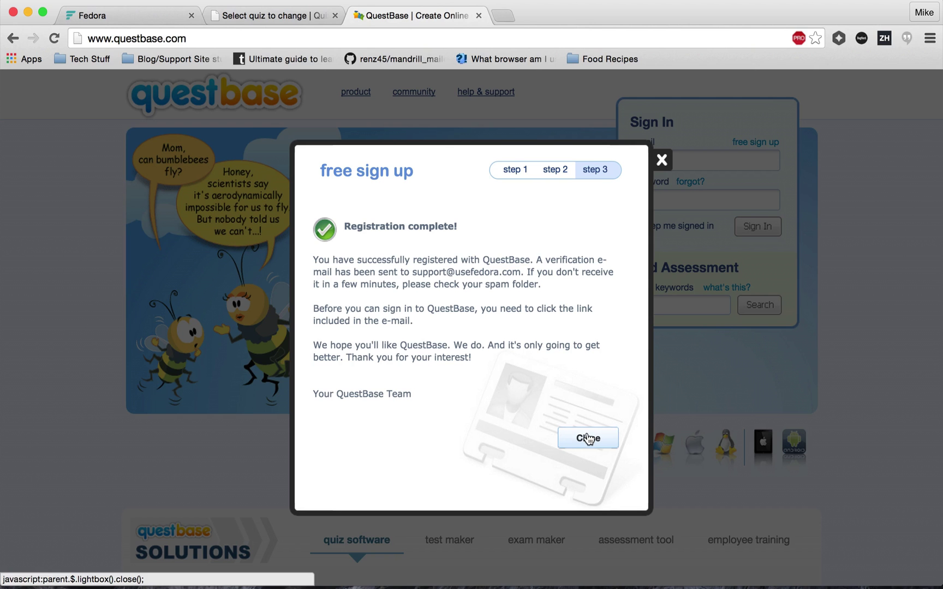
left_click(588, 439)
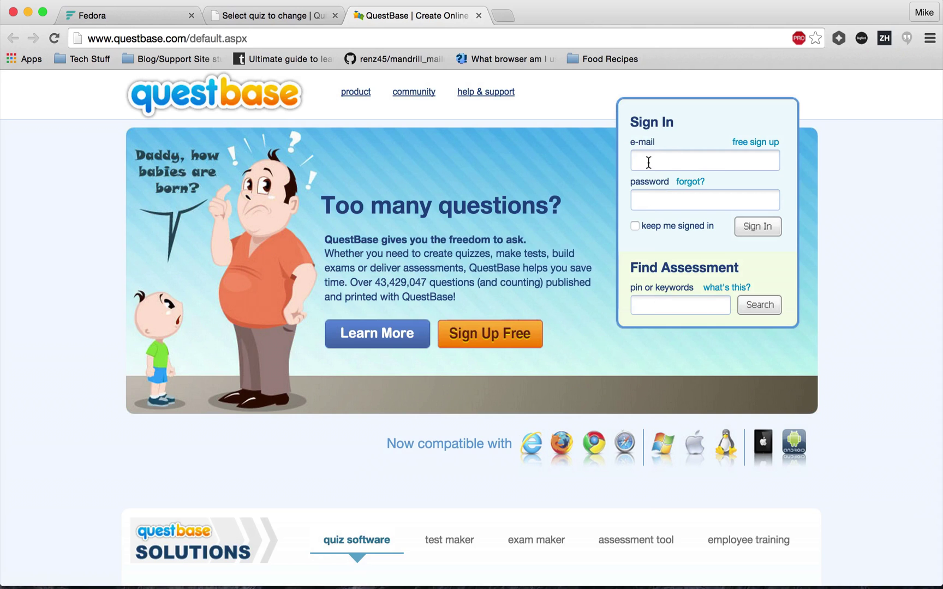
Sign in with the account's e-mail and password and launch QuestBase.
left_click(648, 162)
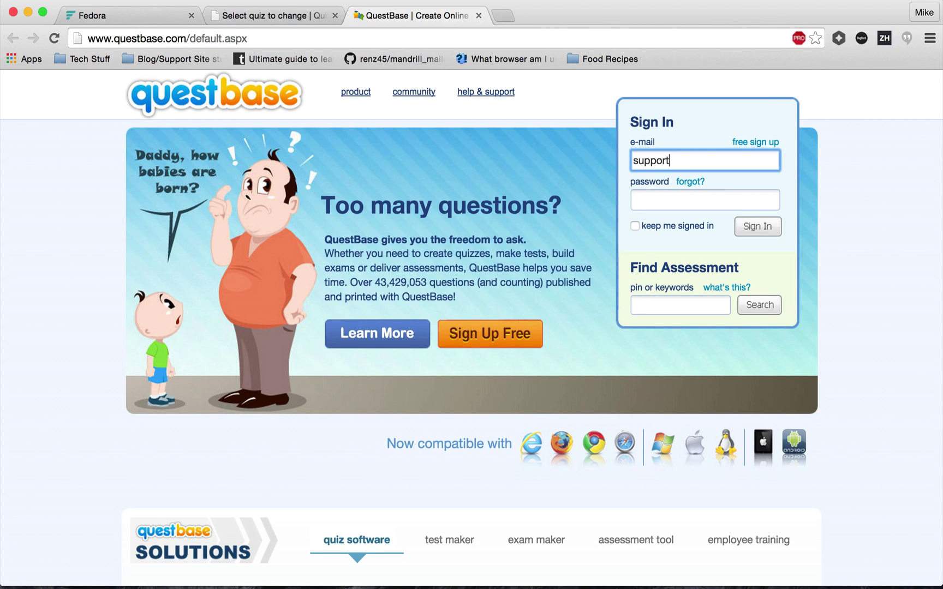
key("Tab")
type("p*********")
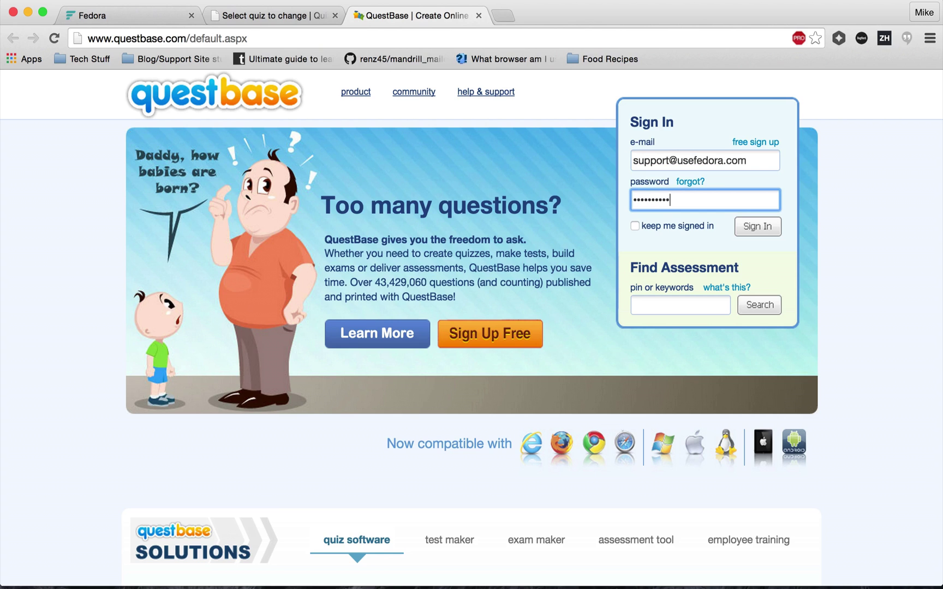
key("Return")
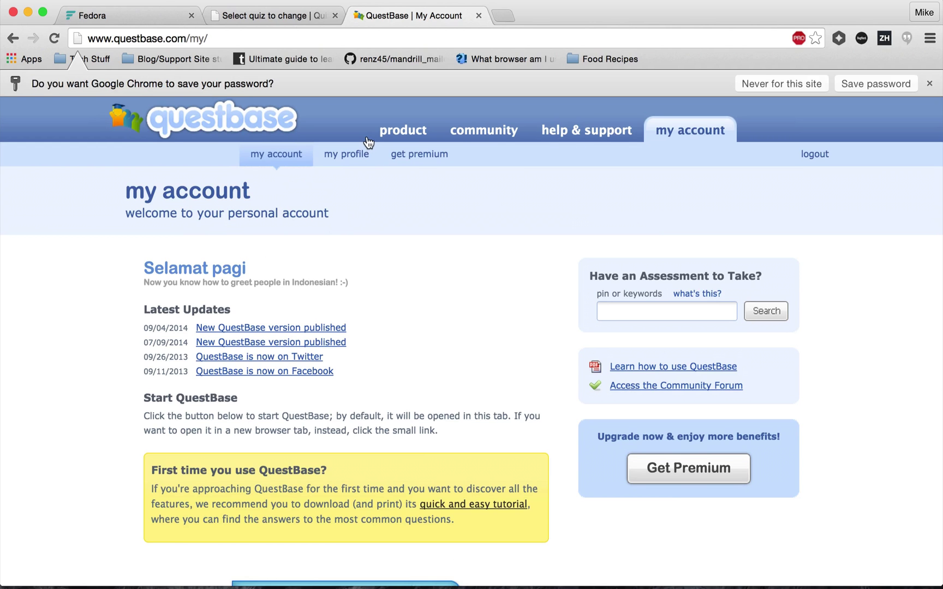
scroll(331, 263, "down", 2)
scroll(331, 263, "down", 4)
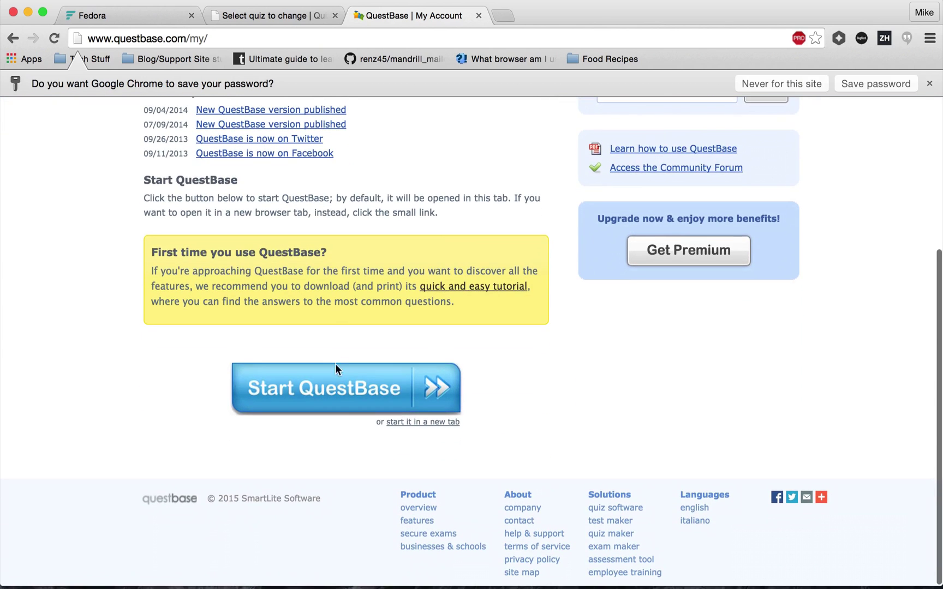
left_click(336, 393)
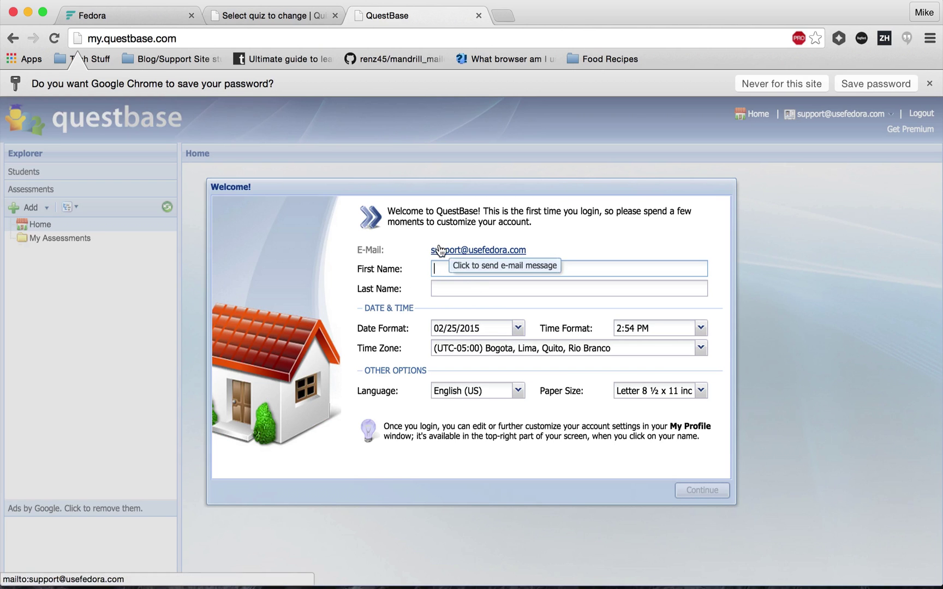
Complete the welcome setup by entering the user's first and last name.
key("Tab")
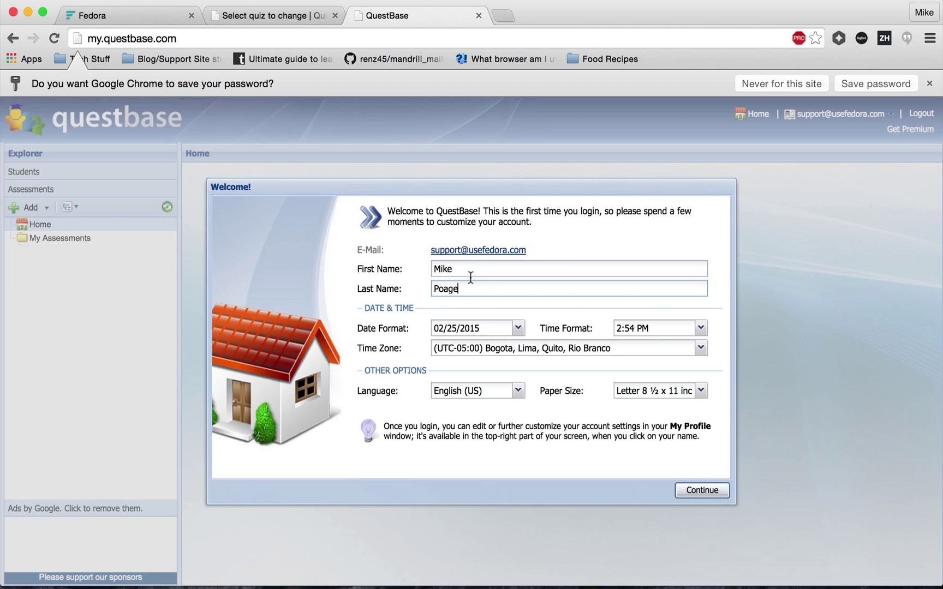
left_click(701, 490)
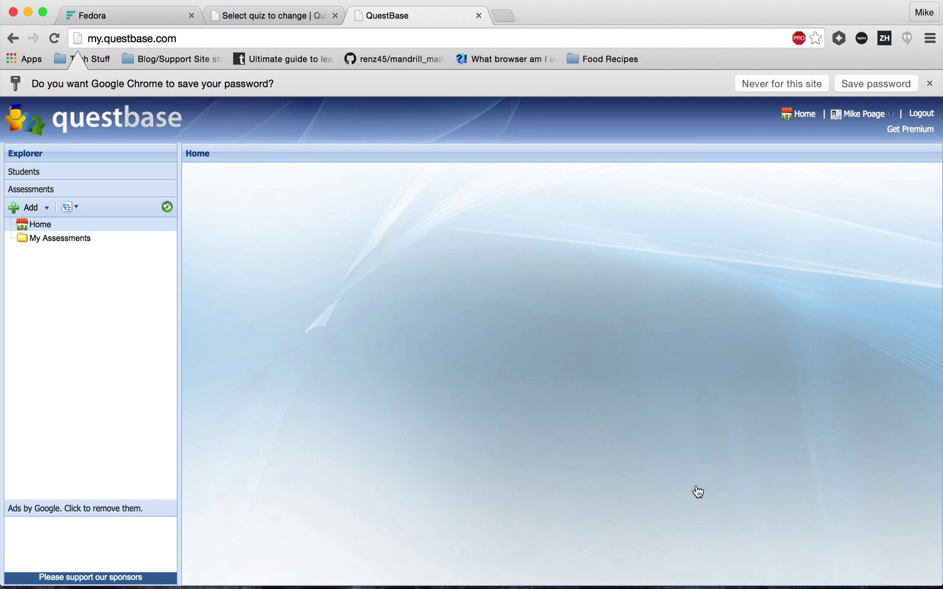
Start a new assessment named 'Great Assessment'.
left_click(26, 208)
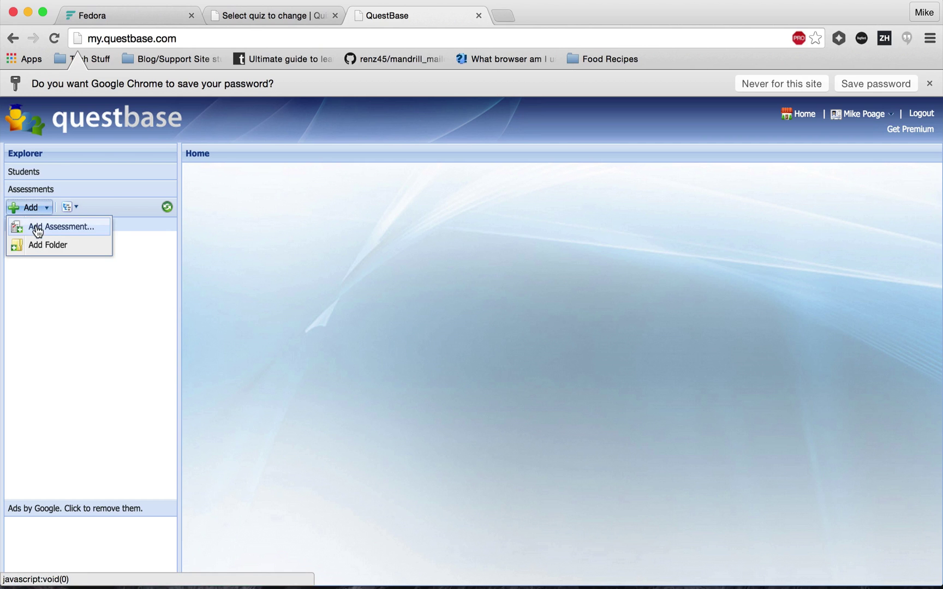
left_click(37, 229)
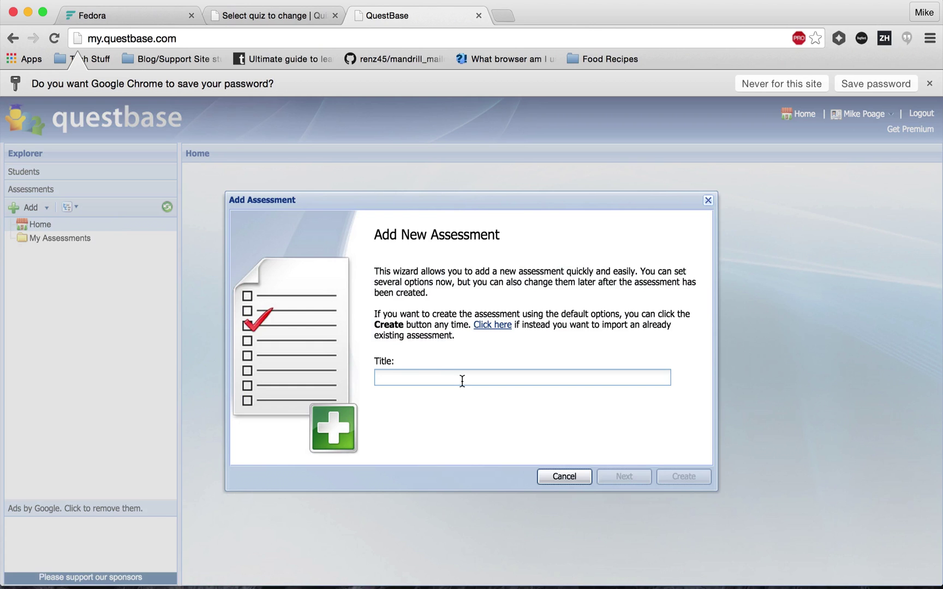
type("Great Asse")
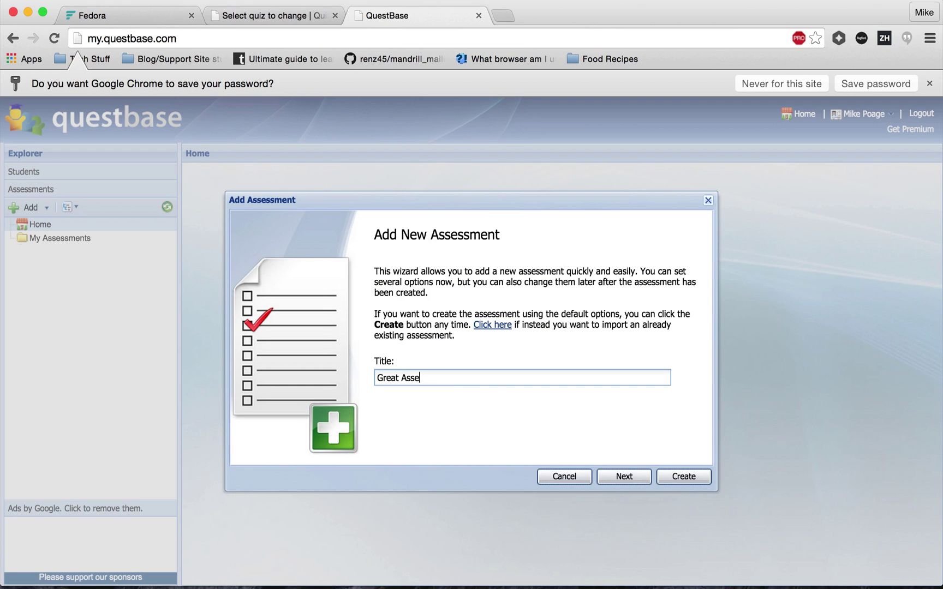
type("ssment")
left_click(615, 477)
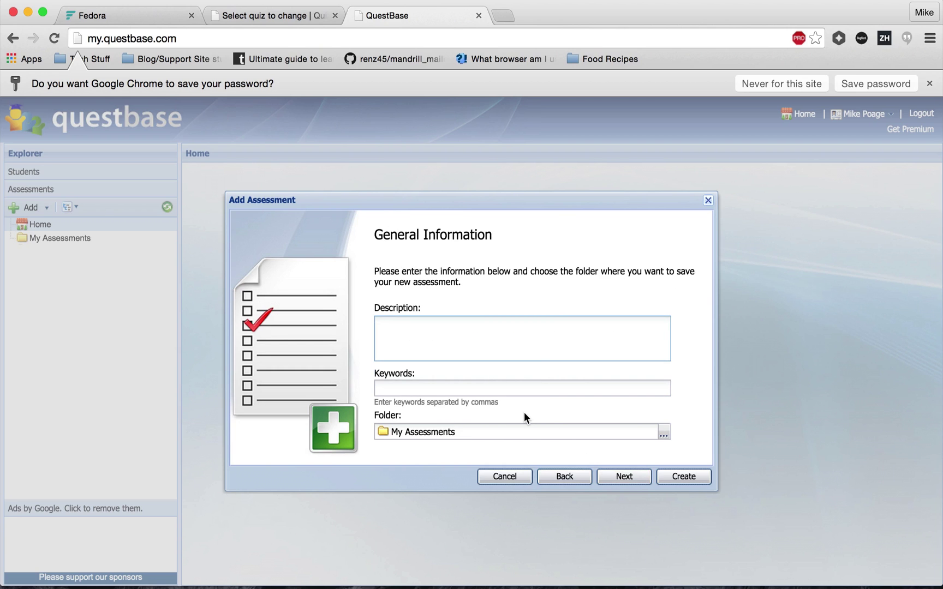
Describe it as 'The best assessment in the entire world!' and keep it an On-Line educational test.
type("The best assessment i")
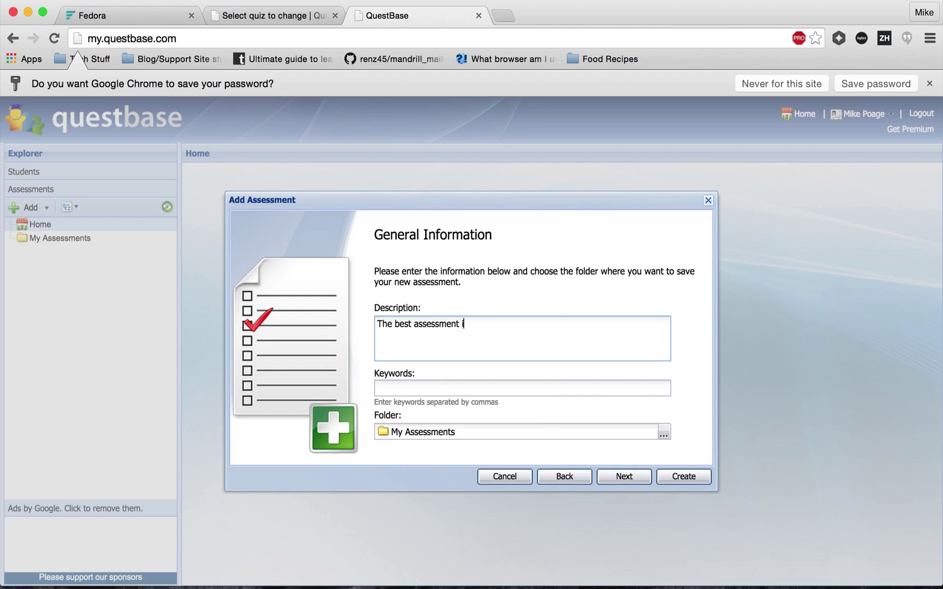
type("n the entire world!")
left_click(628, 482)
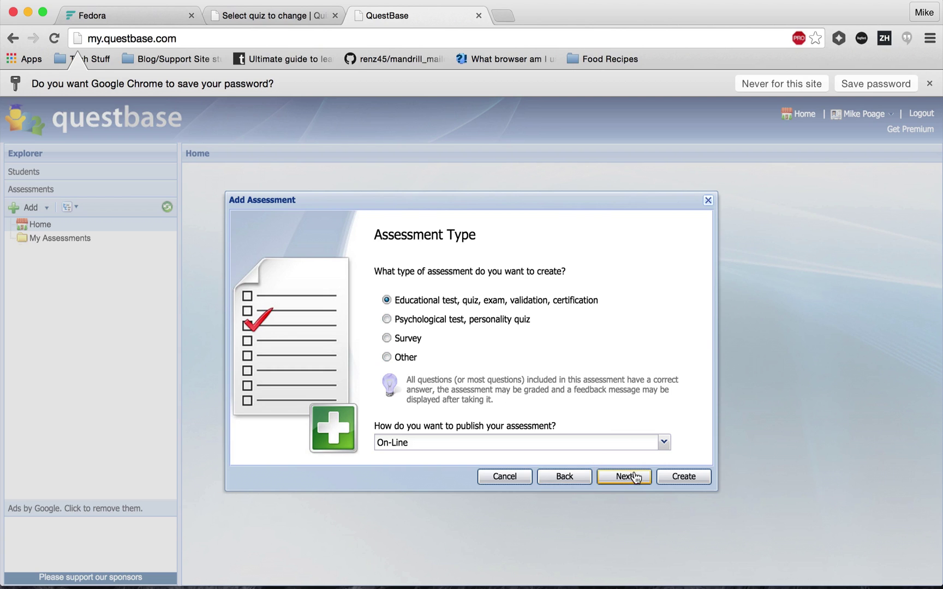
left_click(608, 441)
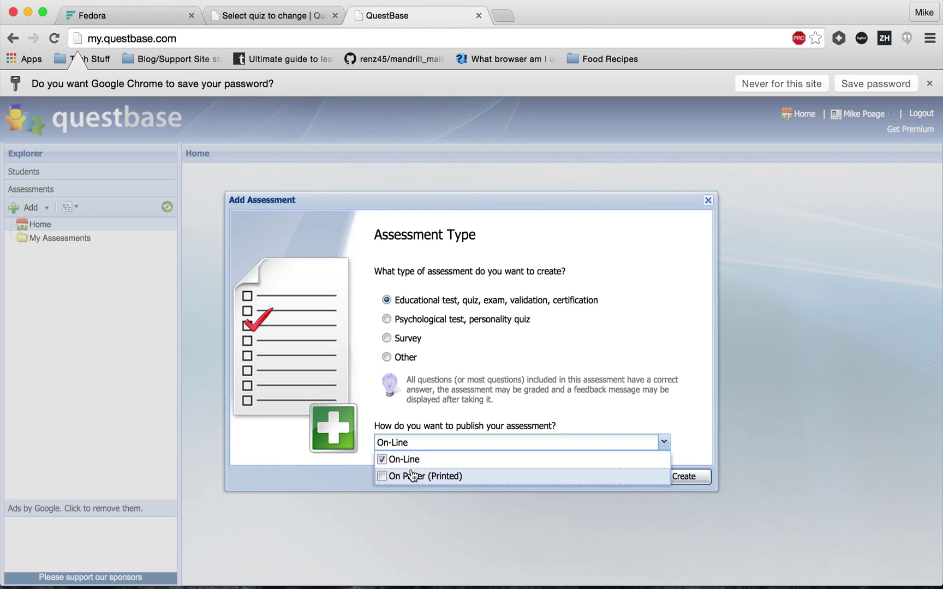
left_click(468, 441)
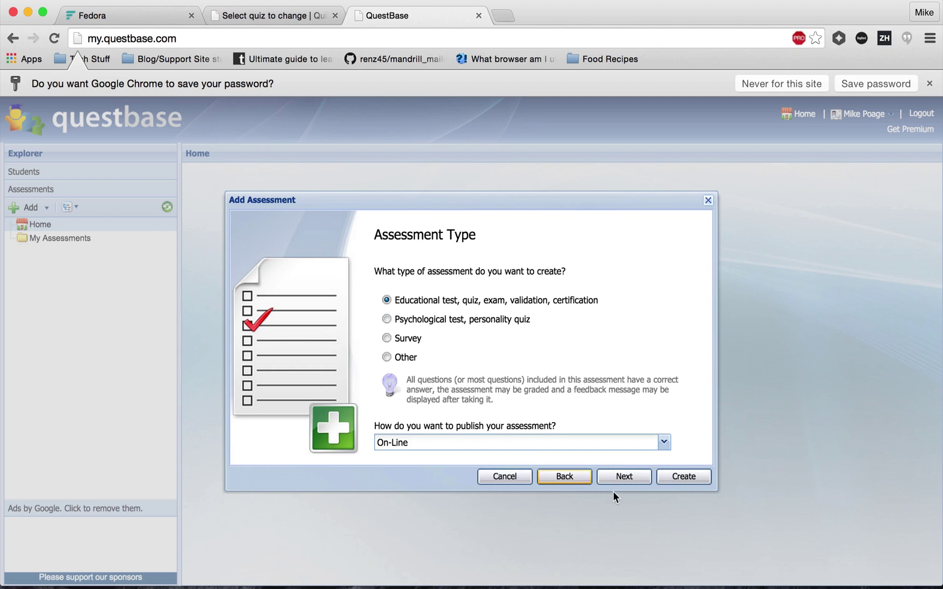
Keep General Options at defaults and set custom fields back to No after briefly trying Yes.
left_click(623, 479)
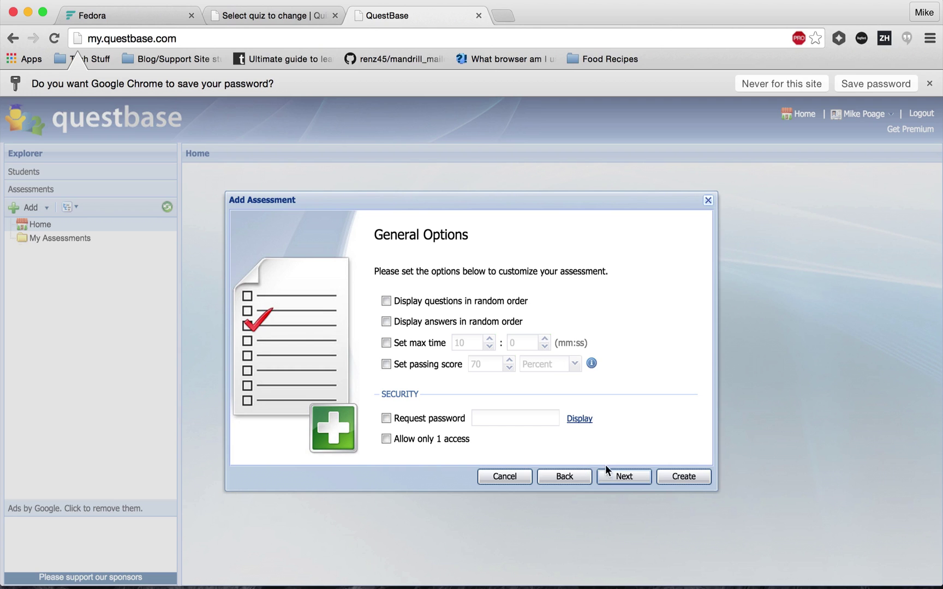
left_click(622, 476)
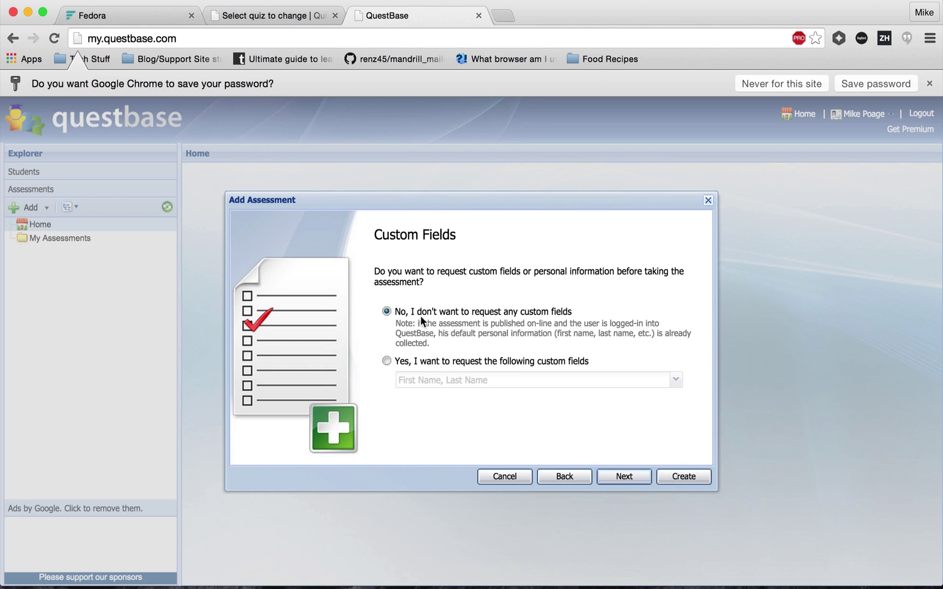
left_click(385, 360)
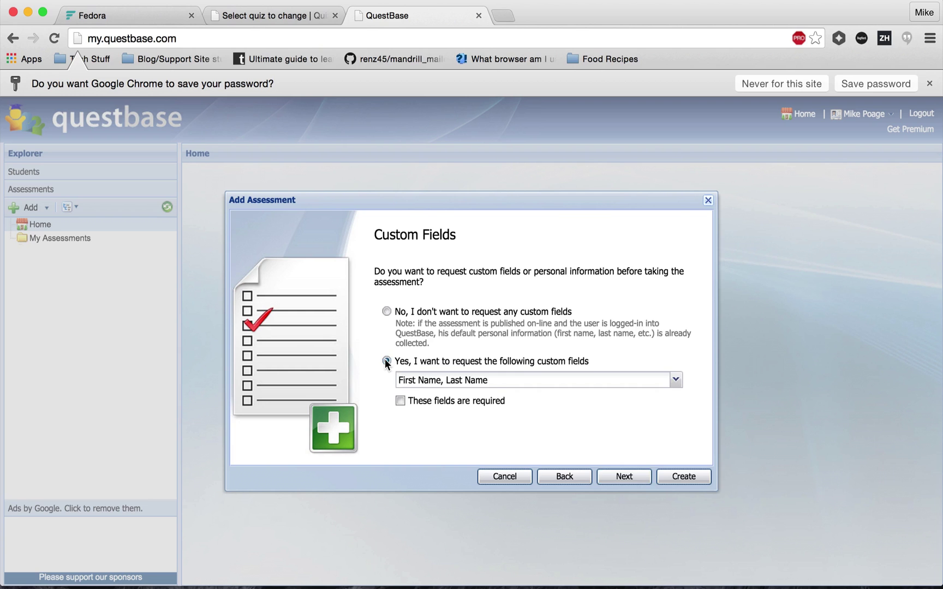
left_click(428, 388)
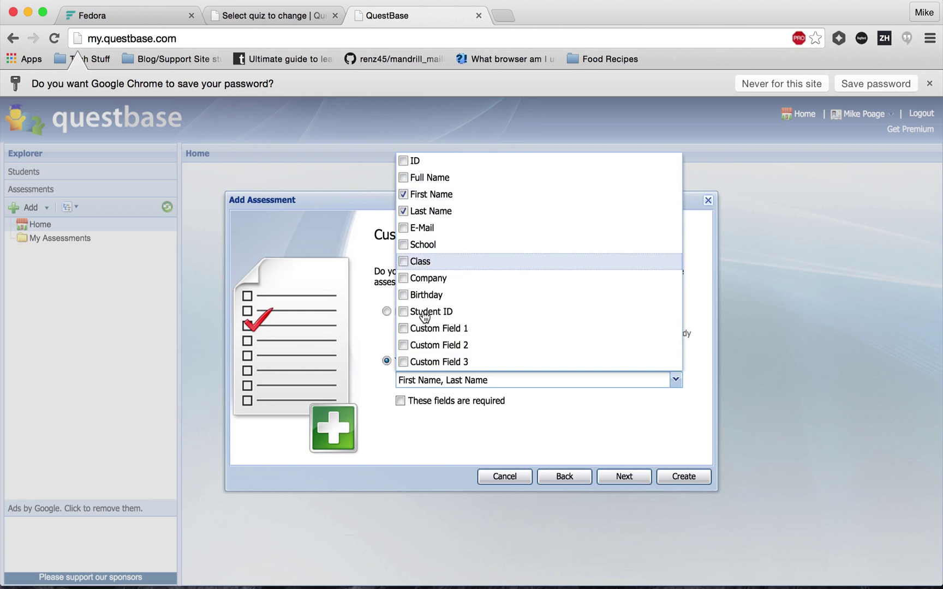
left_click(459, 418)
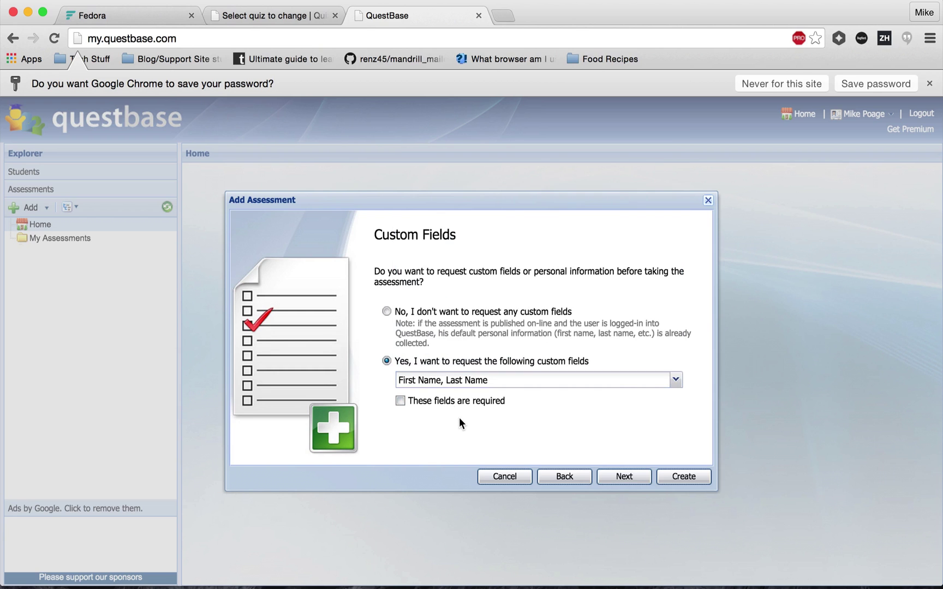
left_click(400, 402)
left_click(388, 311)
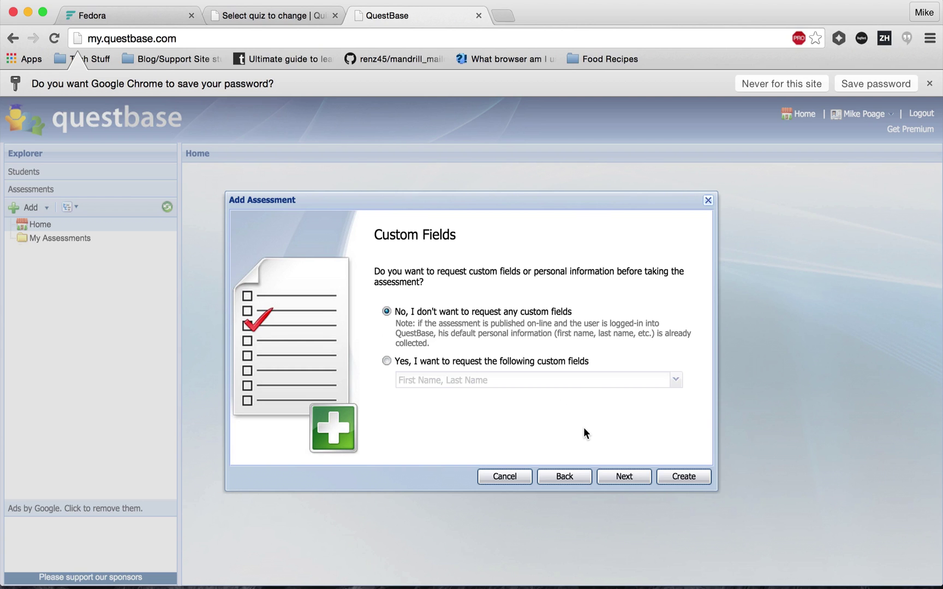
left_click(615, 477)
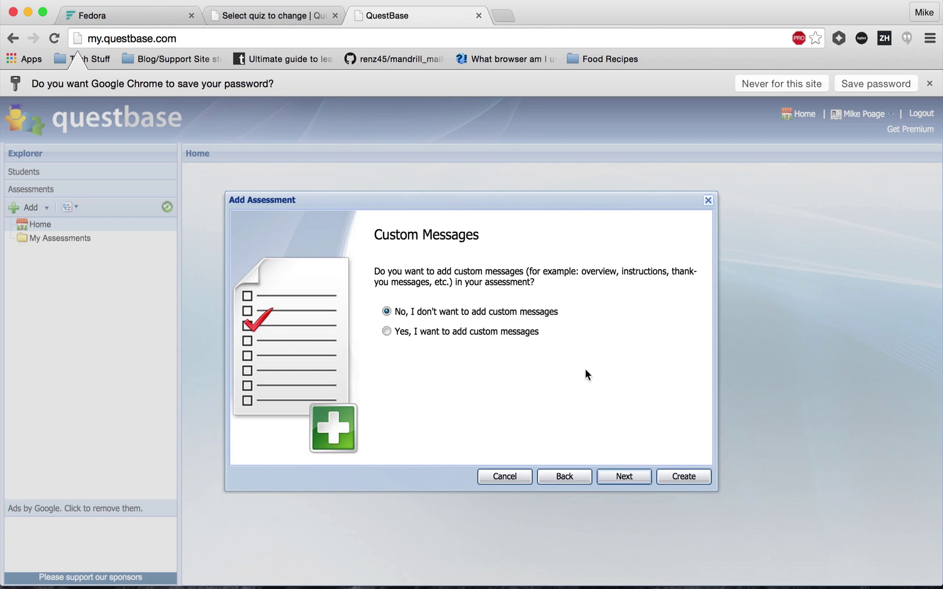
Skip custom messages, uncheck 'Include this assessment in the QuestBase community', and create the assessment.
left_click(620, 477)
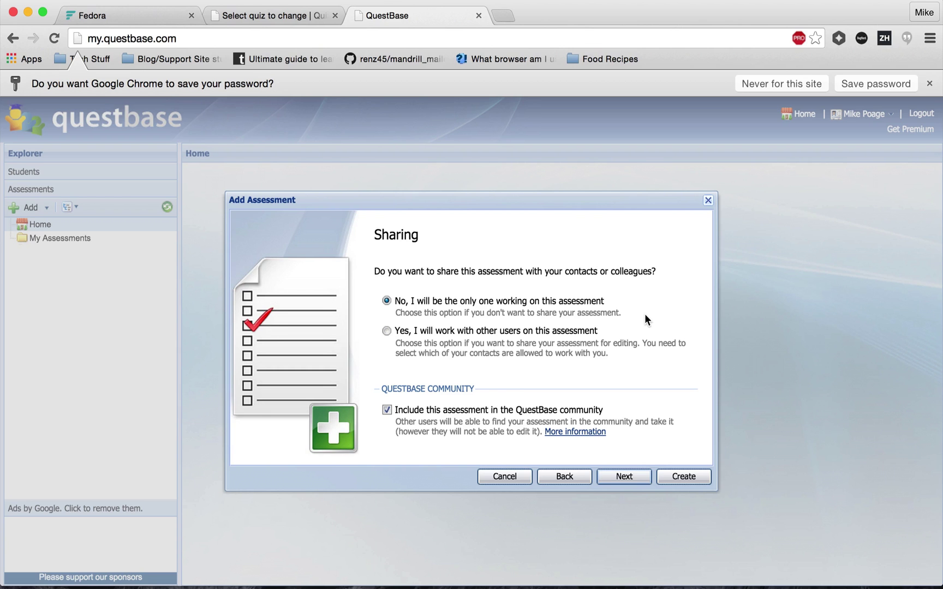
left_click(461, 410)
left_click(620, 476)
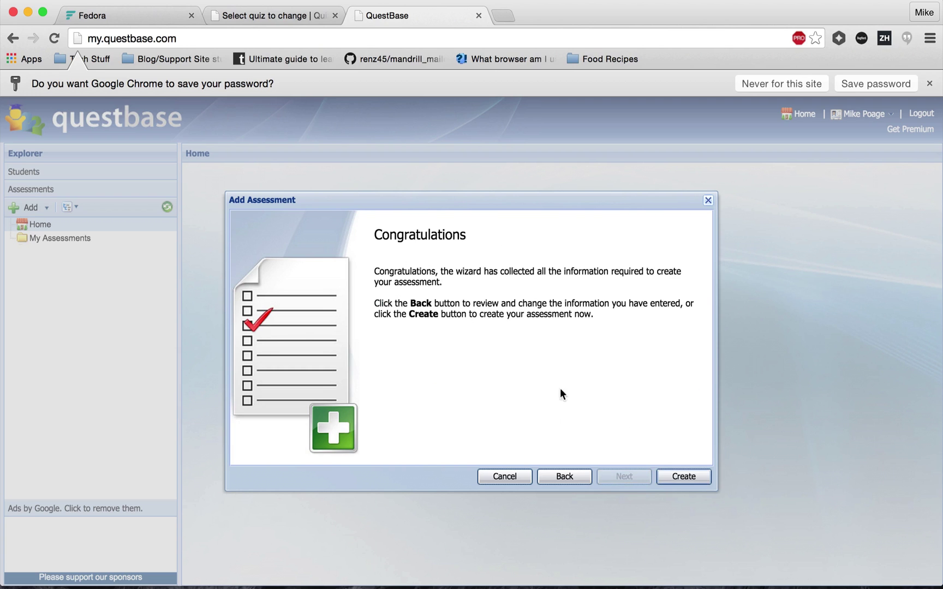
left_click(686, 482)
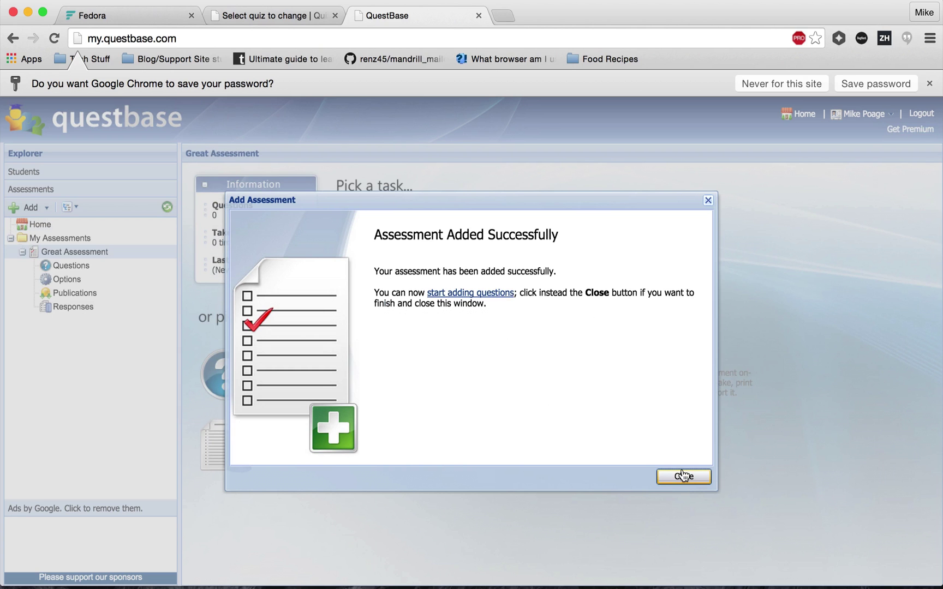
Start a new question for Great Assessment and list the available question types.
left_click(683, 476)
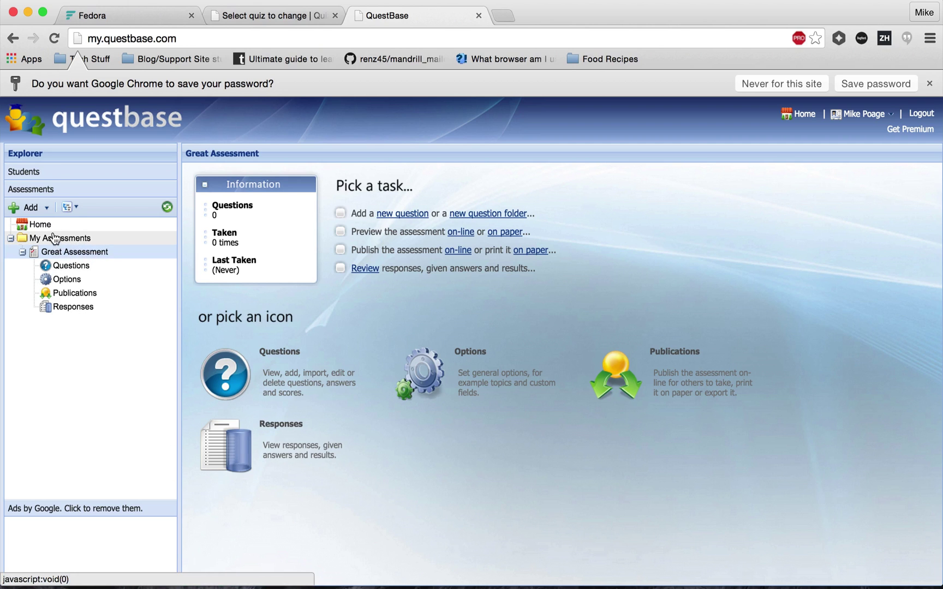
left_click(72, 266)
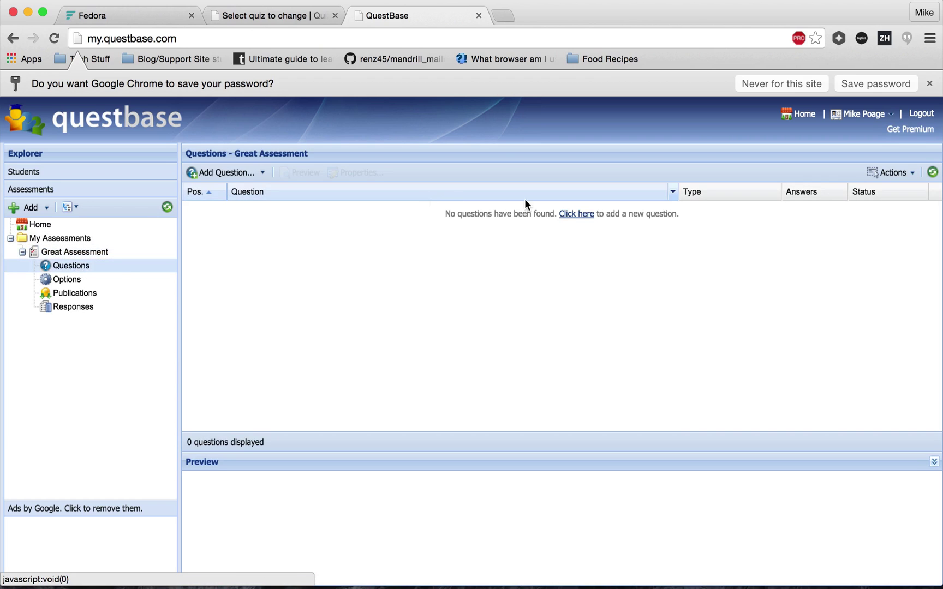
left_click(584, 214)
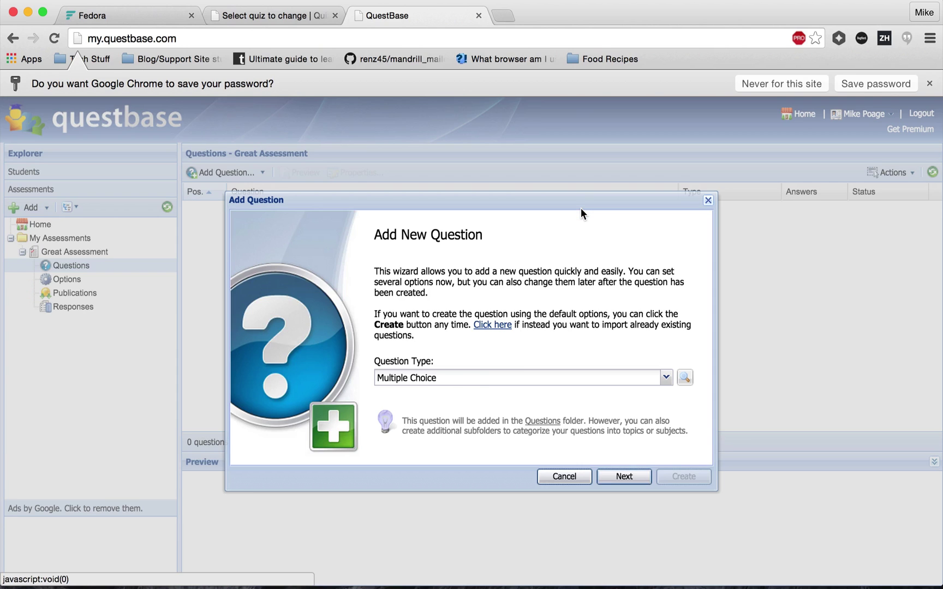
left_click(489, 383)
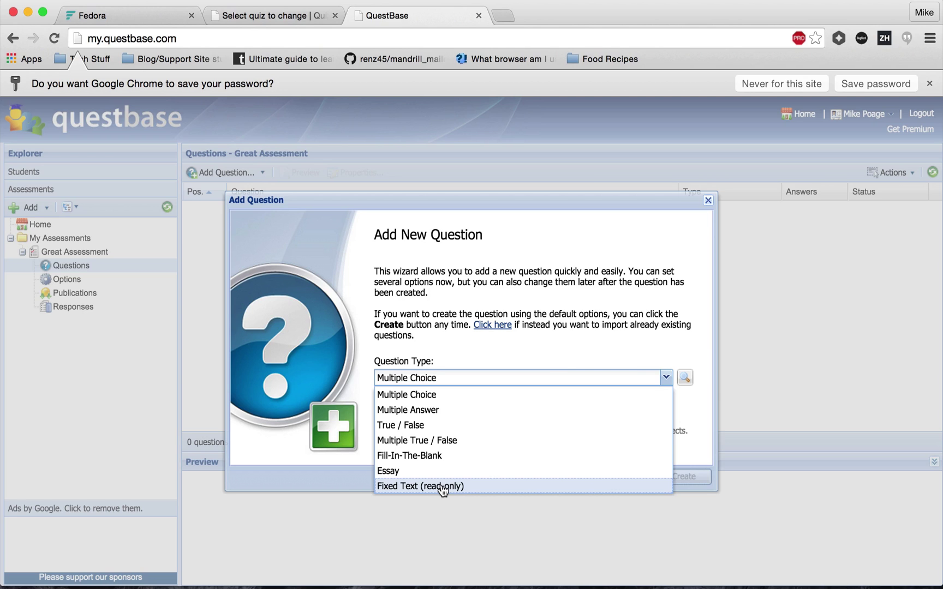
Keep Multiple Choice and enter the question 'What is the best online learning management system ever?'.
left_click(412, 401)
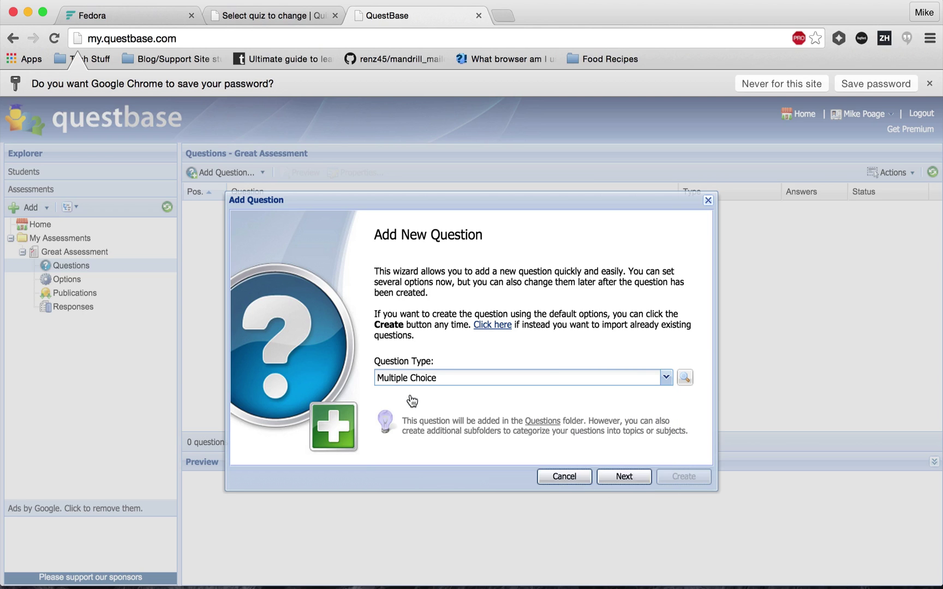
left_click(625, 477)
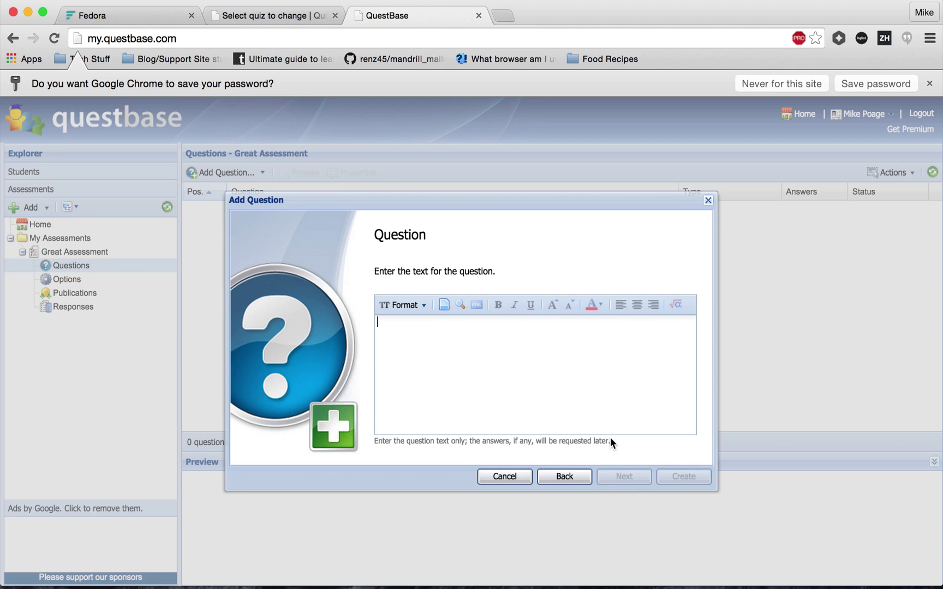
type("What is the best online learning management system ever?")
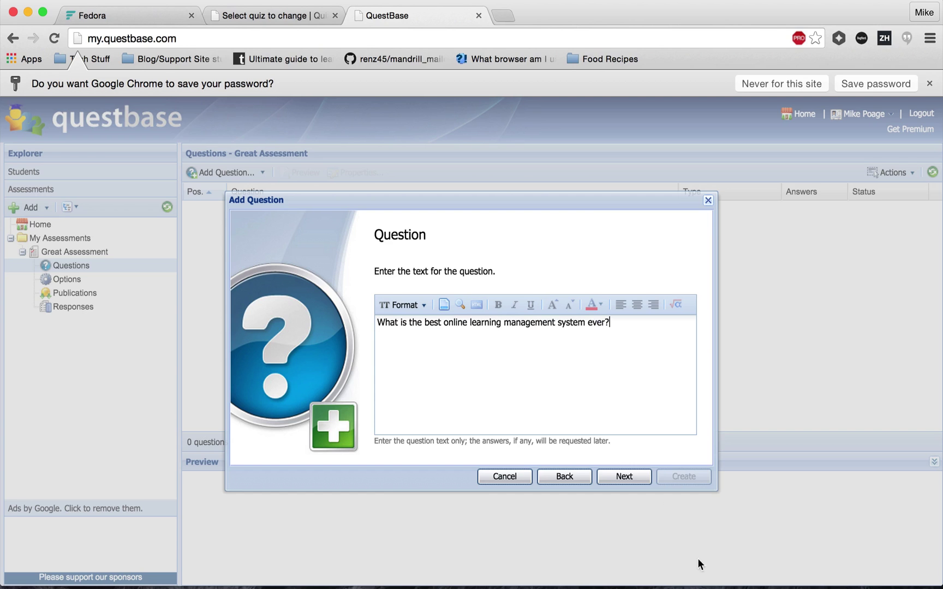
Add the first answer 'Fedora' and mark it as the right answer.
left_click(624, 481)
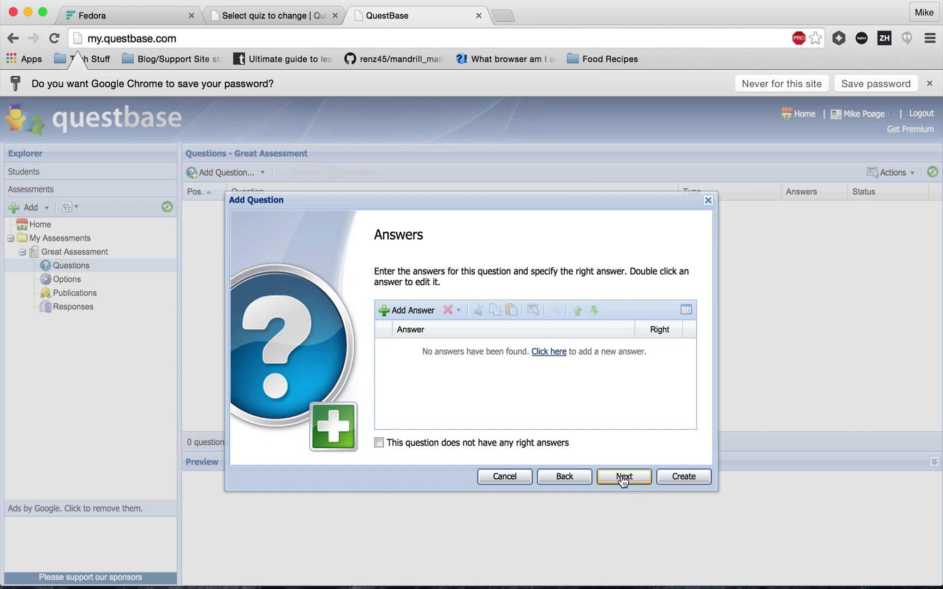
left_click(410, 310)
type("Fedora")
left_click(659, 349)
Add answers SchoolMasters, Malabi and Mudemy, leaving the question with a right answer.
left_click(404, 310)
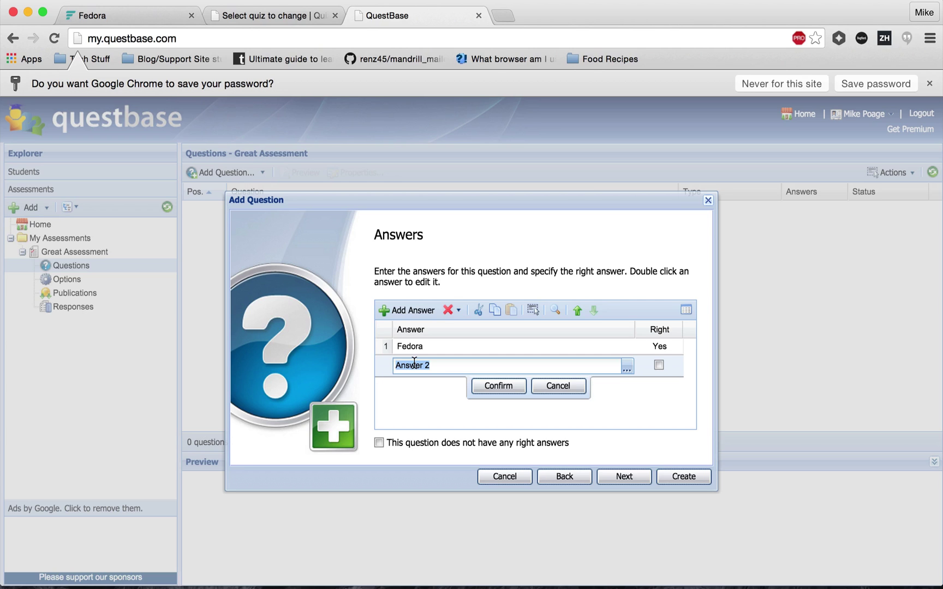
type("SchoolMasters")
left_click(406, 310)
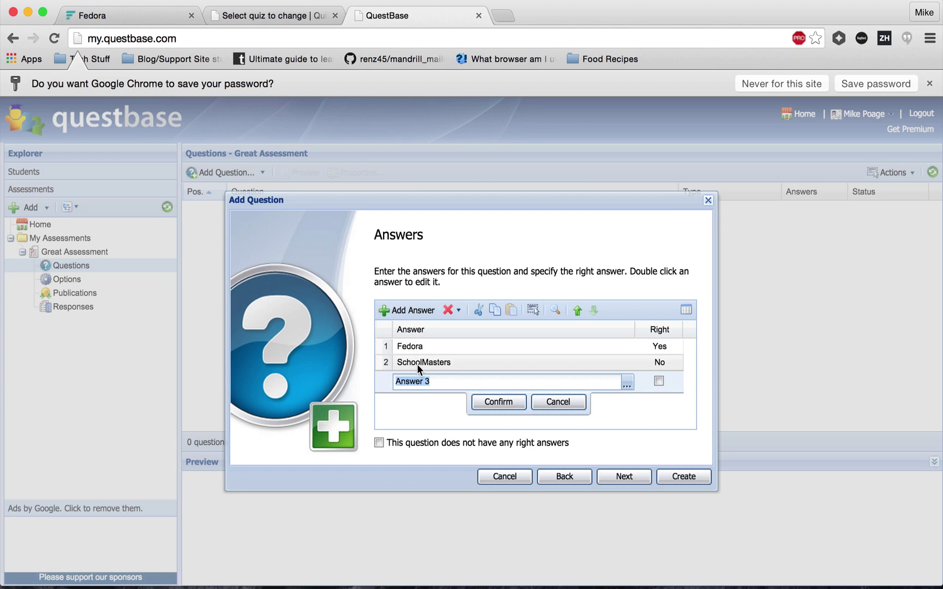
type("Malabi")
left_click(386, 309)
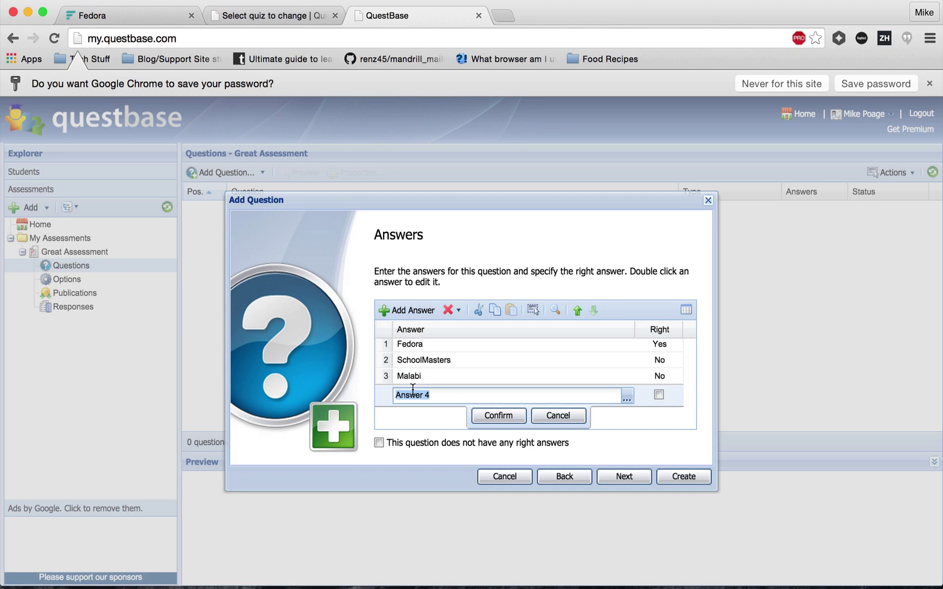
type("Mudemy")
left_click(510, 420)
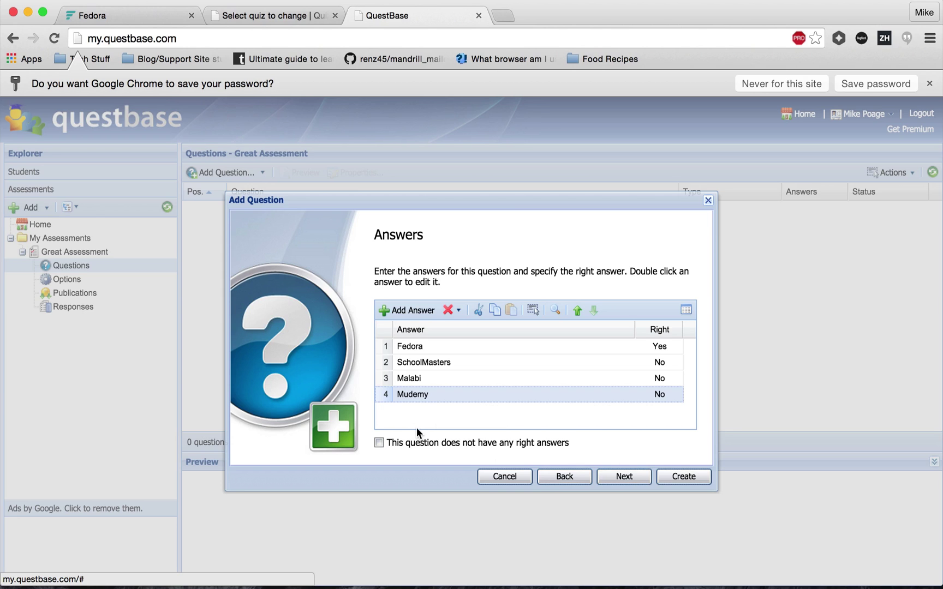
left_click(379, 443)
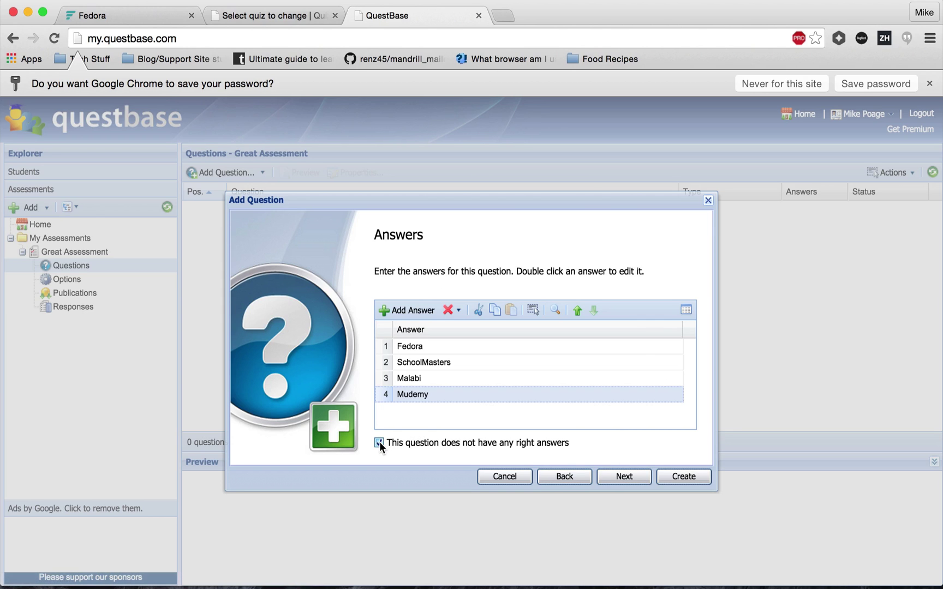
left_click(379, 443)
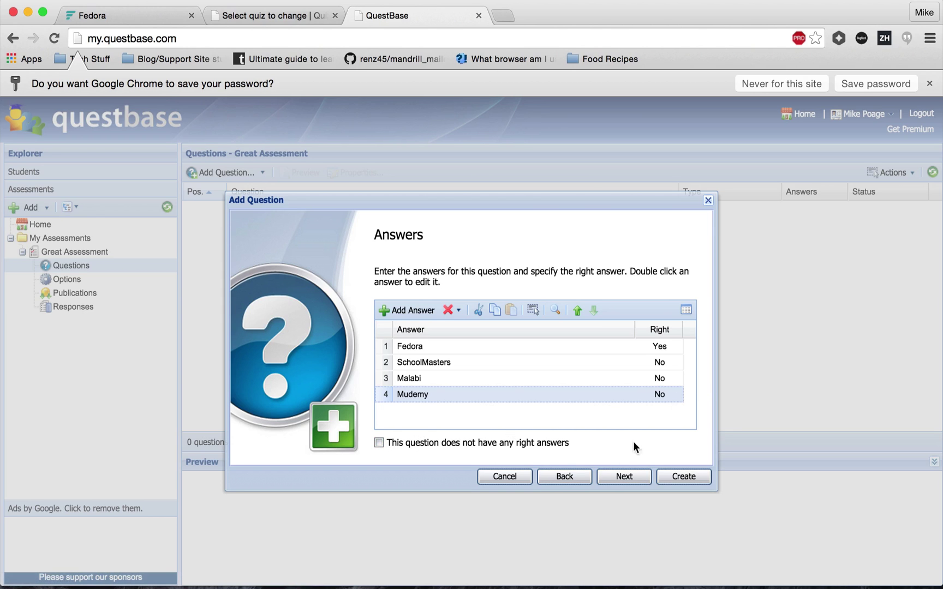
Make an answer required for the question and skip adding resources.
left_click(617, 478)
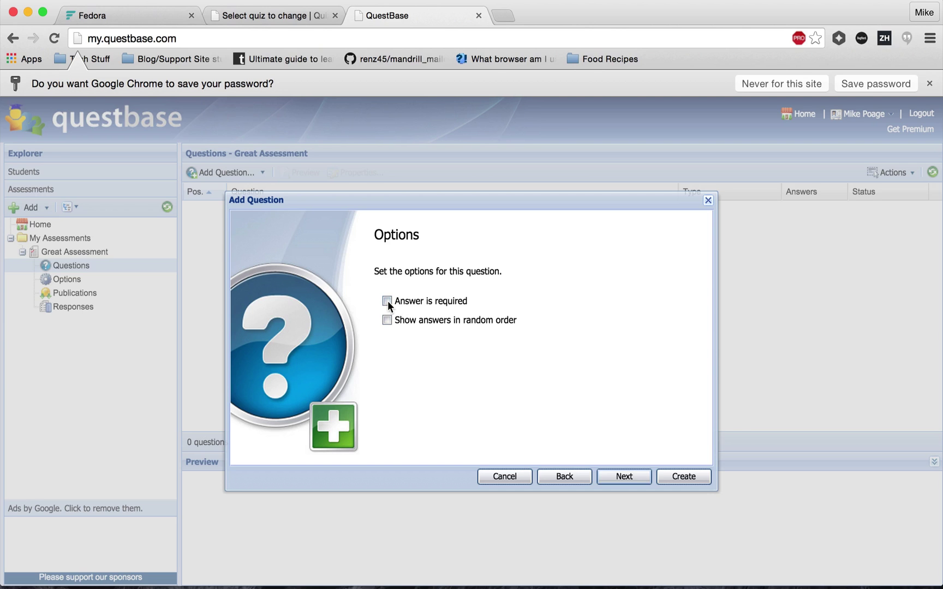
left_click(387, 301)
left_click(631, 476)
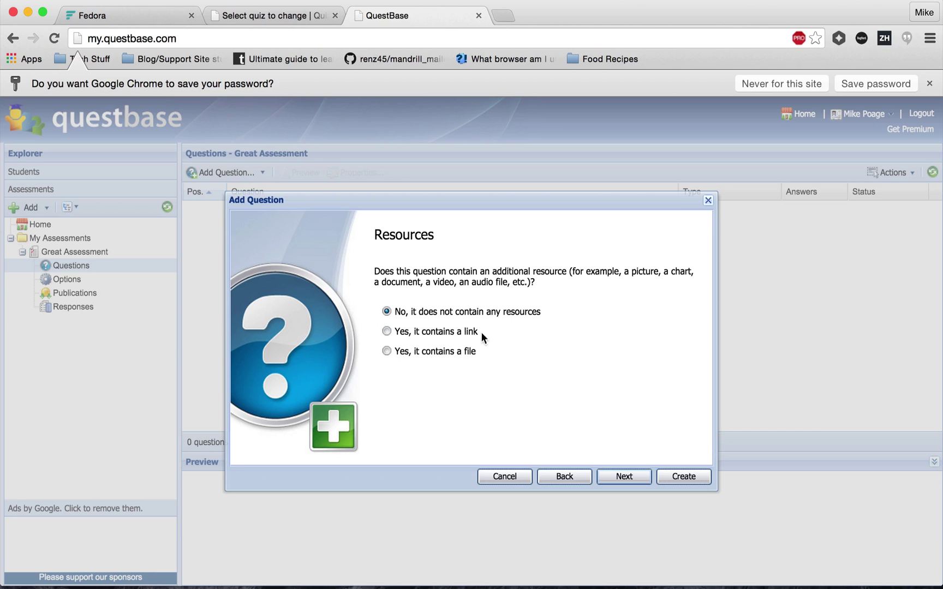
left_click(612, 479)
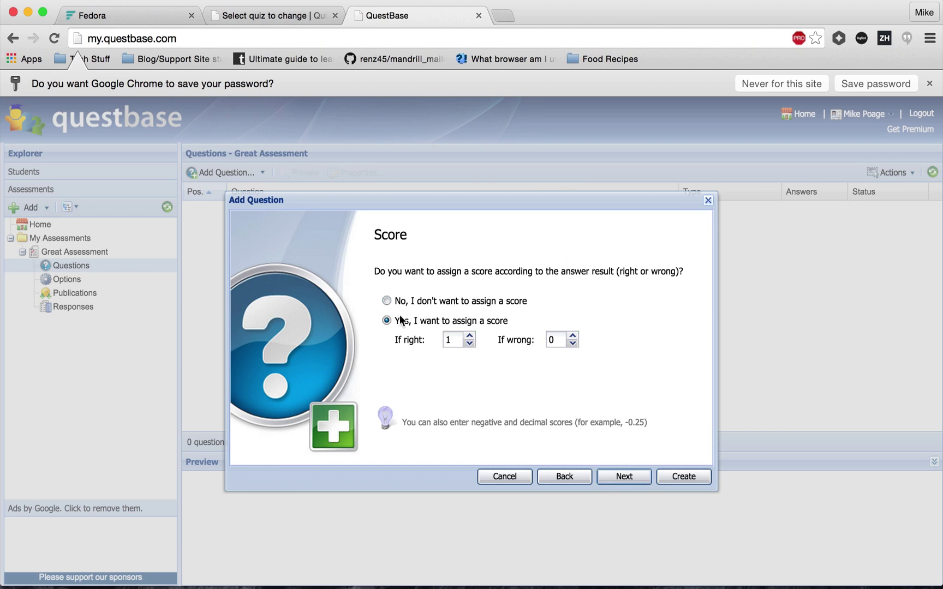
Set the score to 3 if right and 4.5 if wrong.
left_click(469, 335)
left_click(469, 335)
left_click(551, 341)
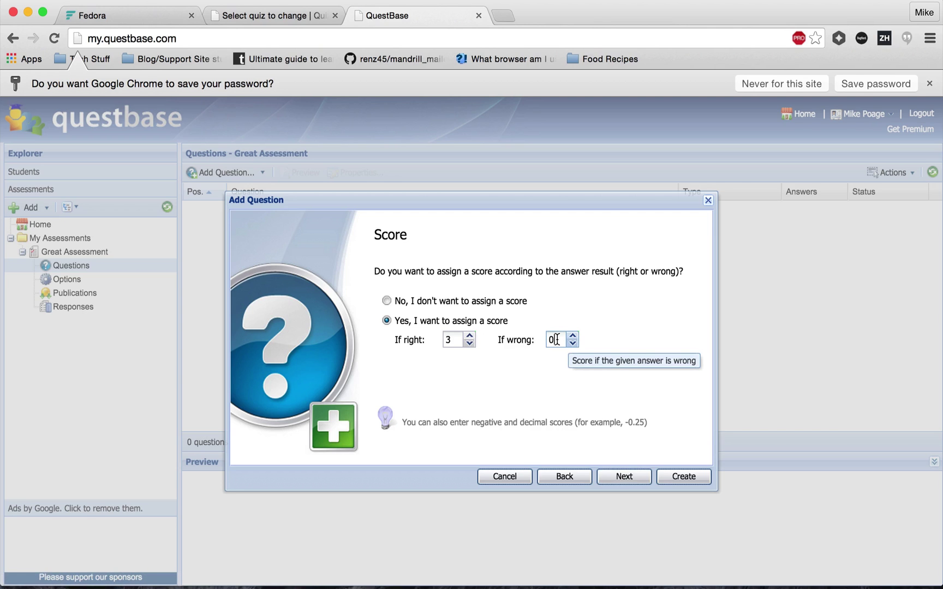
key("BackSpace")
type("4.5")
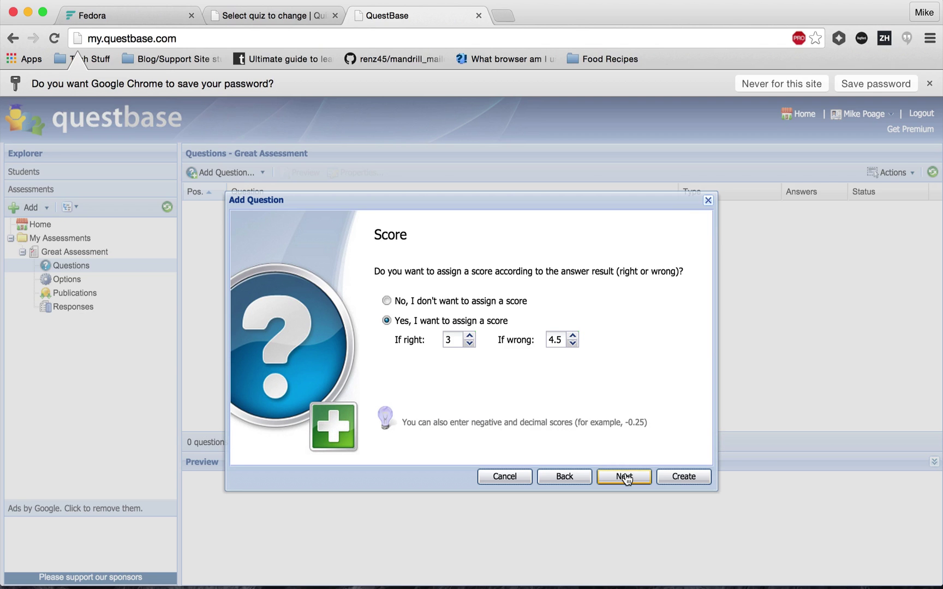
left_click(625, 478)
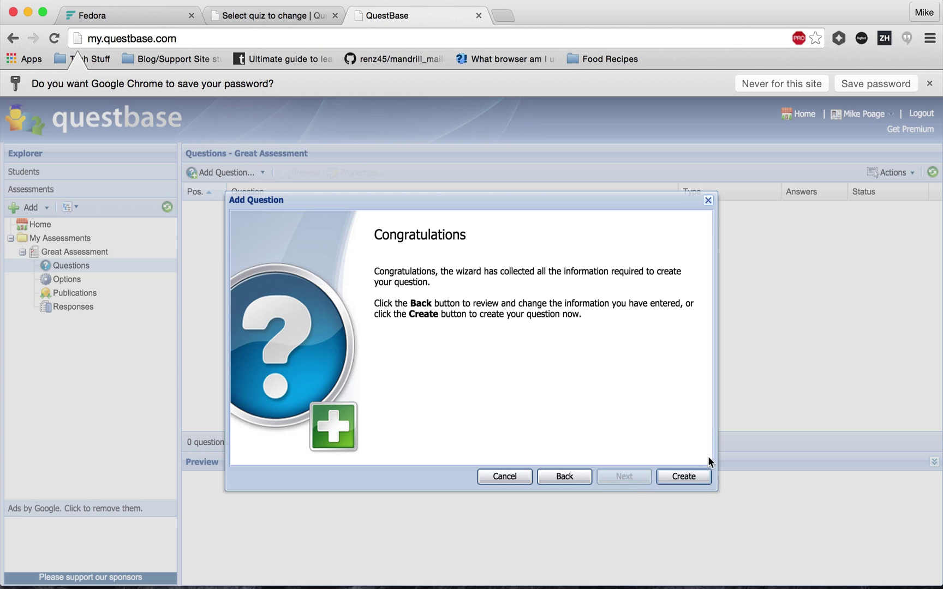
Create the question and select the Great Assessment publication.
left_click(690, 477)
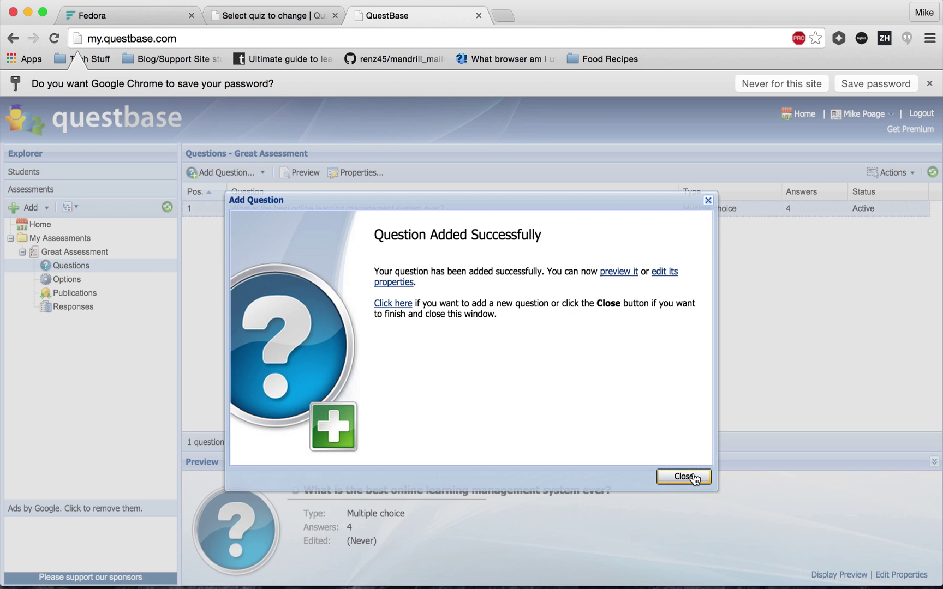
left_click(683, 477)
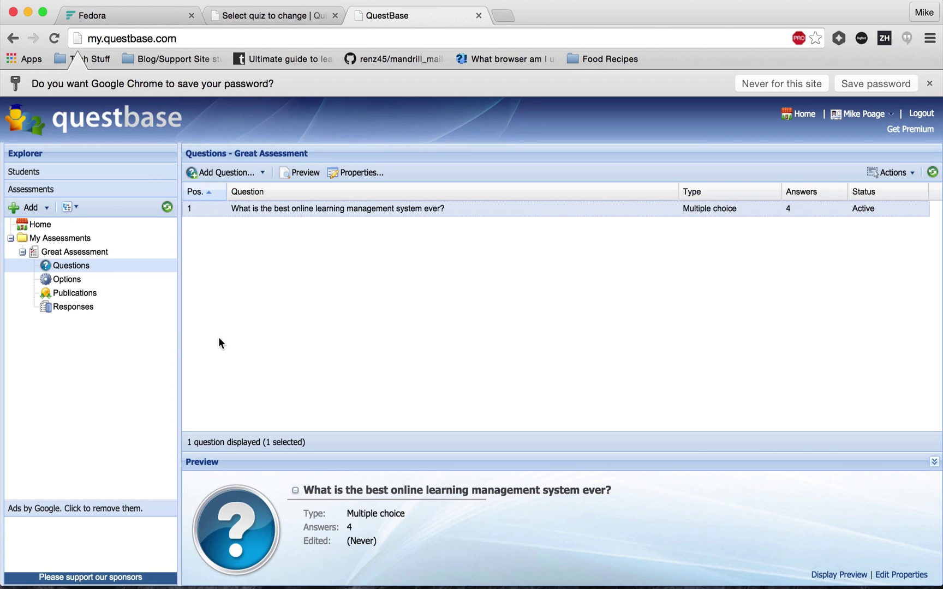
left_click(74, 295)
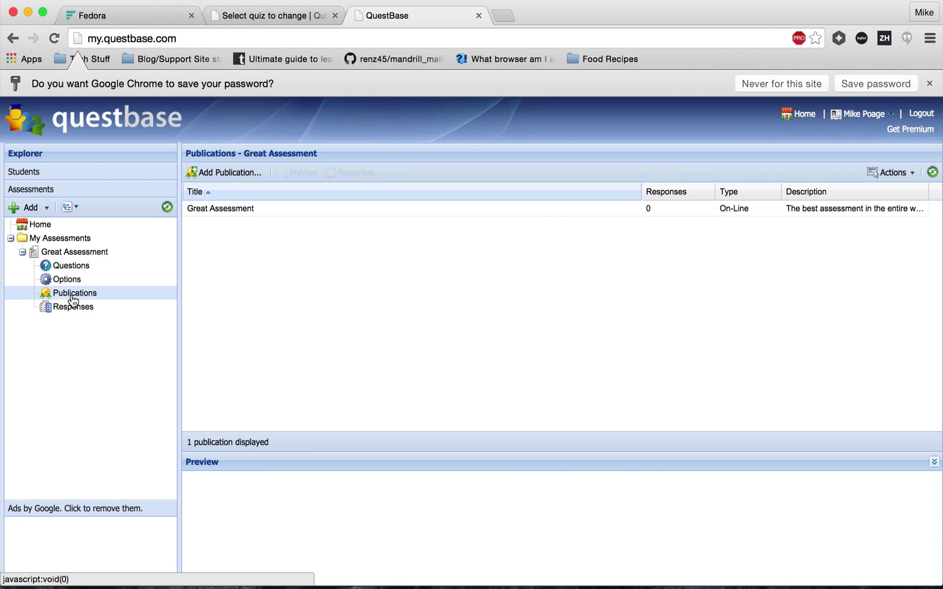
left_click(568, 215)
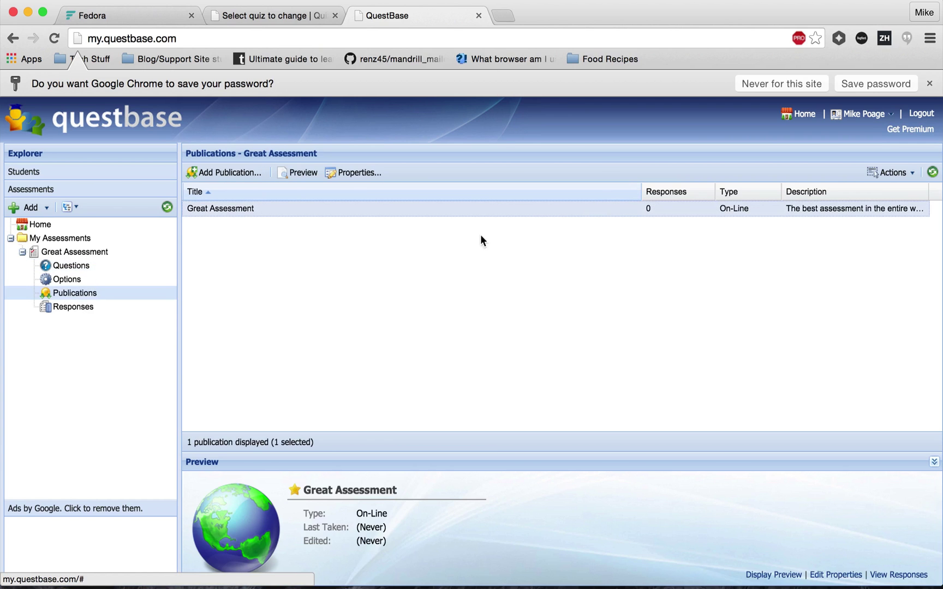
Copy Great Assessment's iframe embed code from Preview and Take, then return to Fedora.
left_click(334, 180)
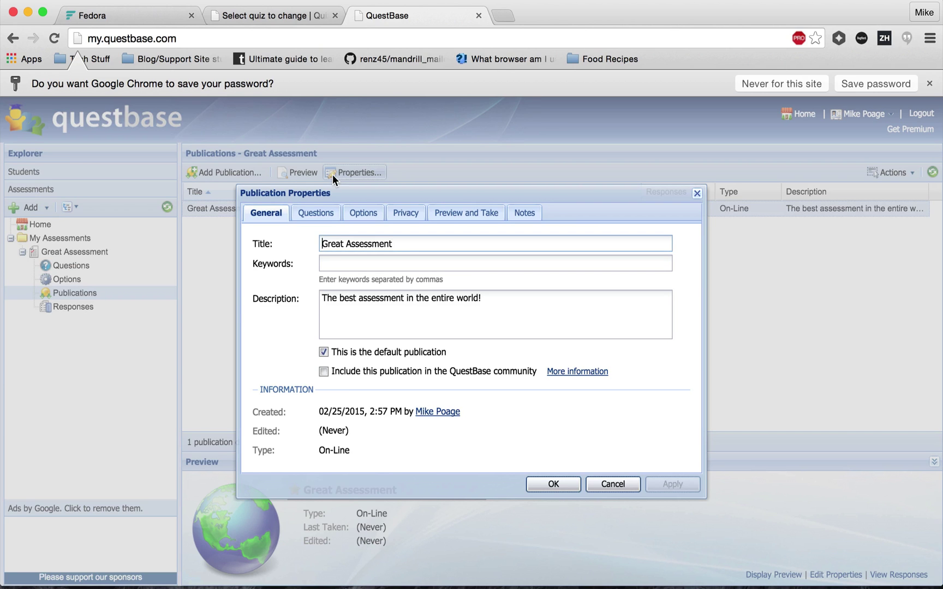
left_click(448, 214)
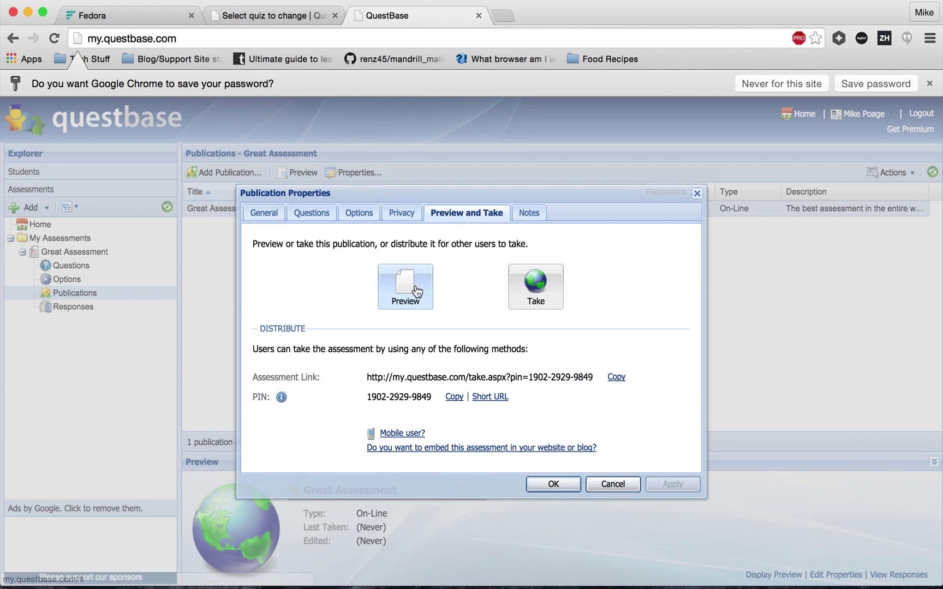
left_click(427, 449)
key("super+c")
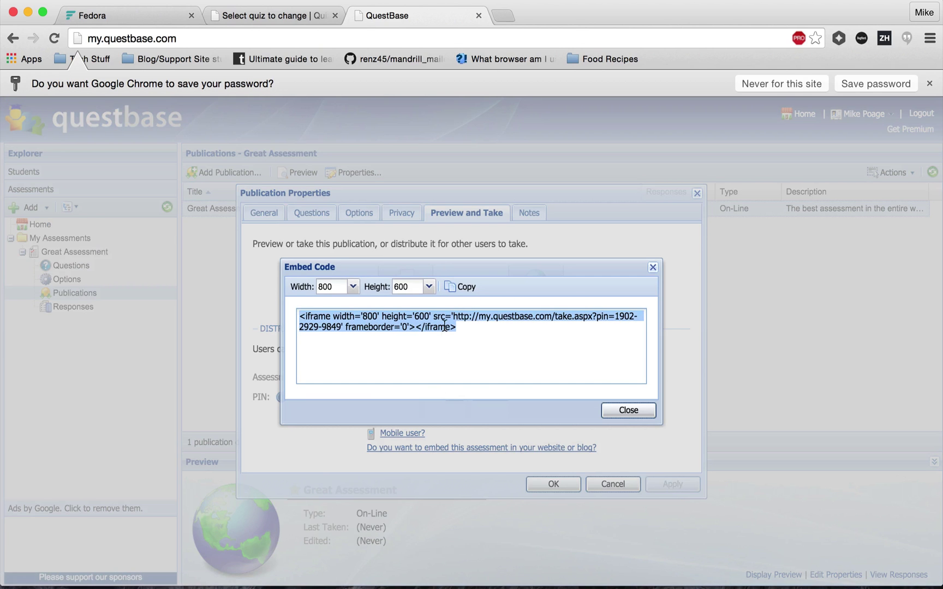
left_click(164, 18)
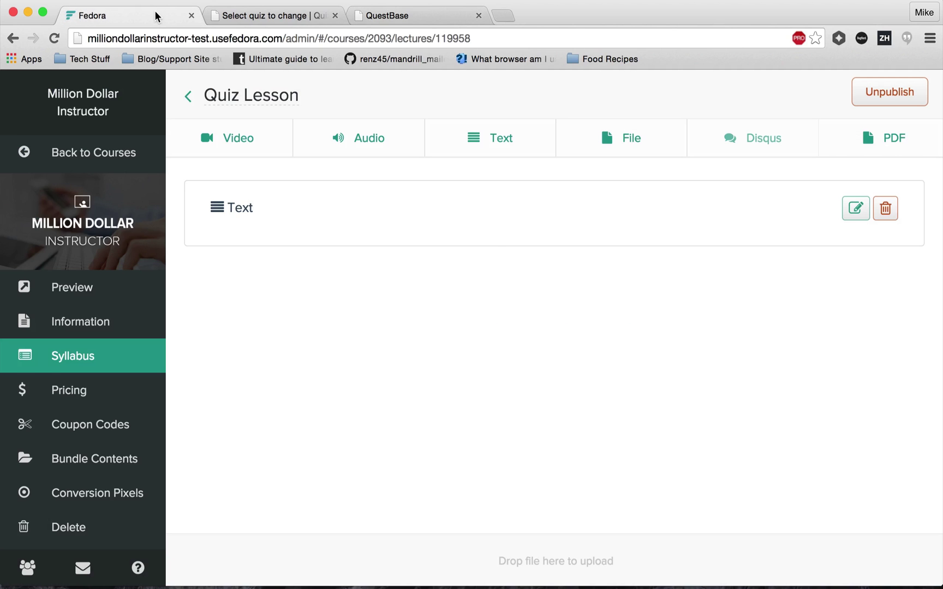
Paste the quiz iframe code into a new HTML Text attachment, preview it, and add it.
left_click(499, 147)
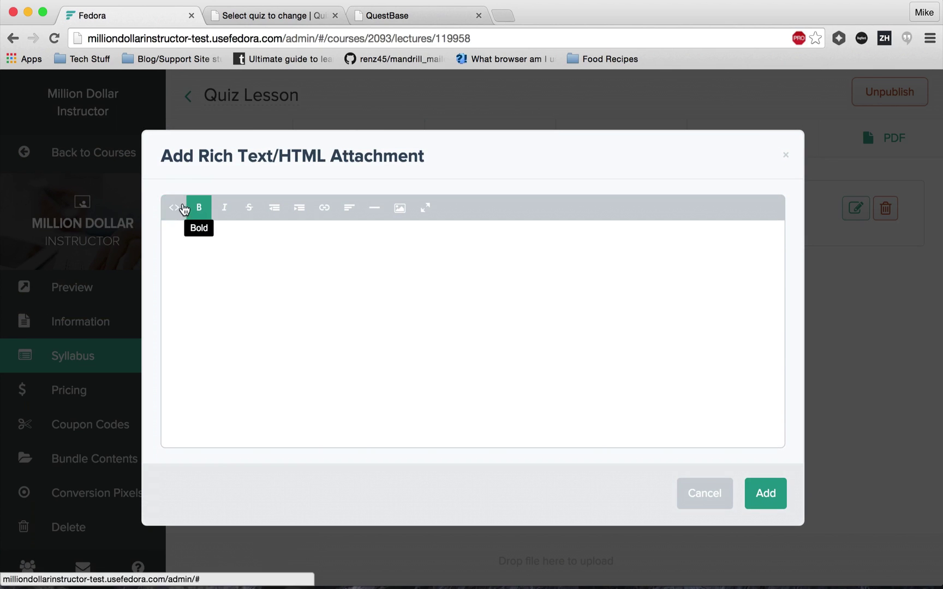
left_click(177, 209)
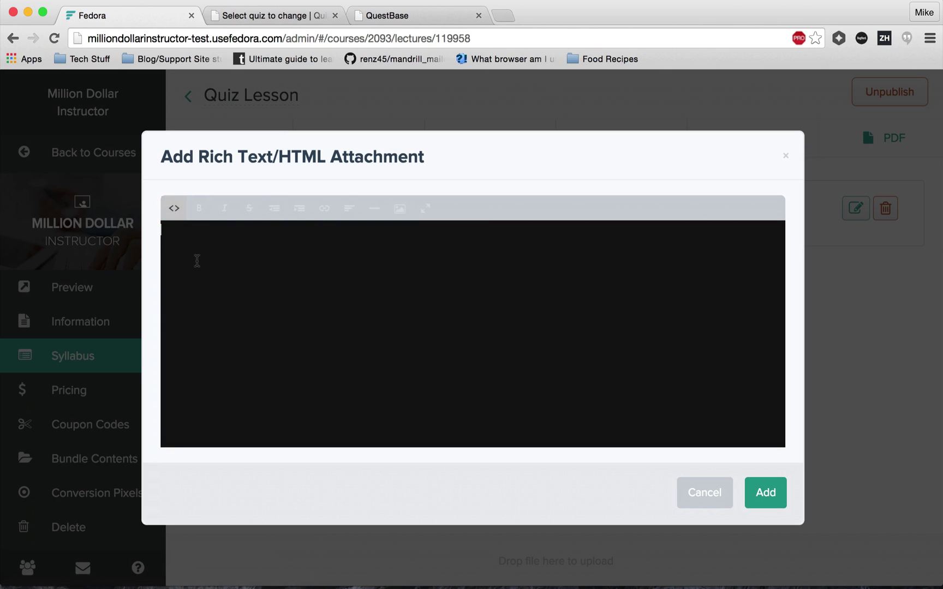
key("super+v")
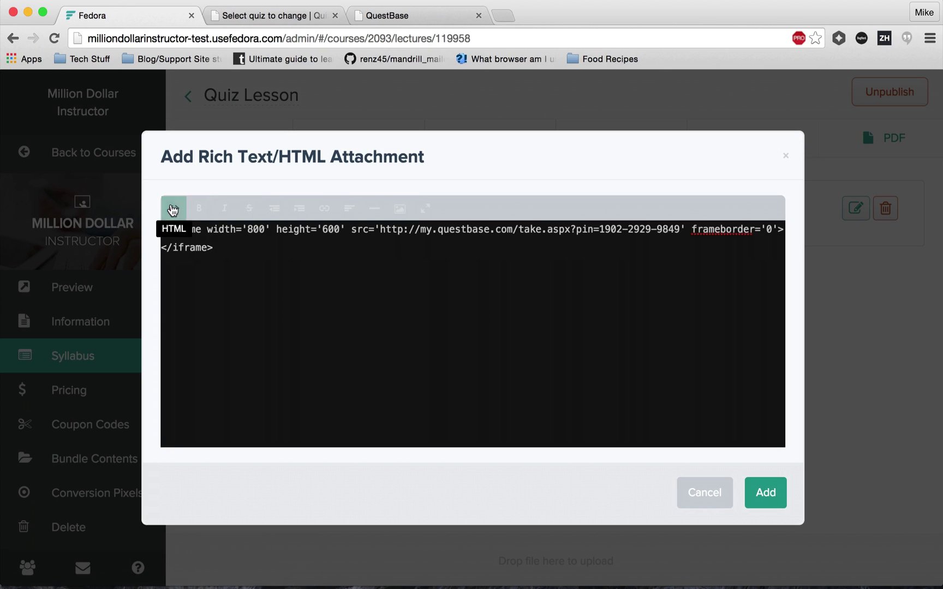
left_click(171, 211)
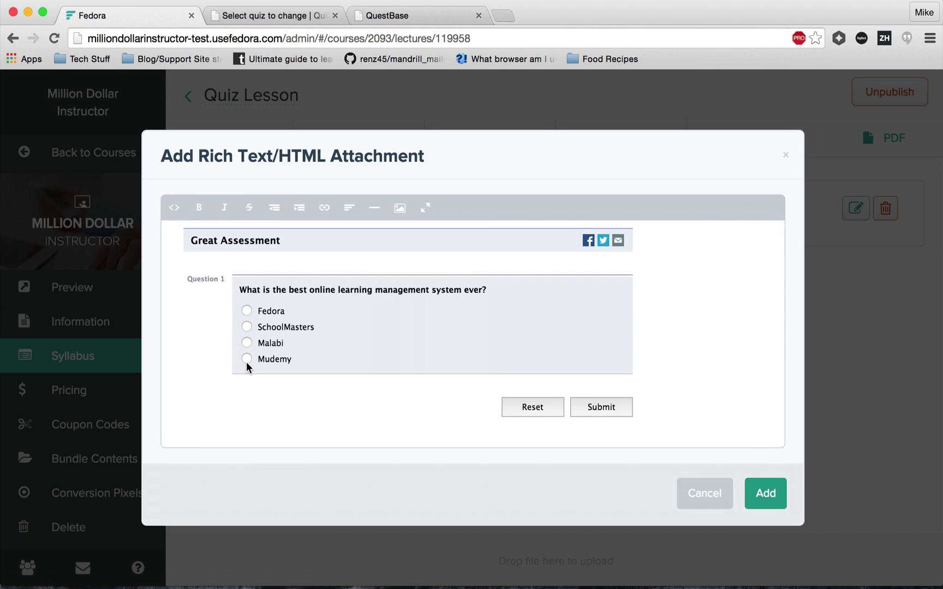
scroll(247, 366, "down", 3)
scroll(246, 366, "up", 4)
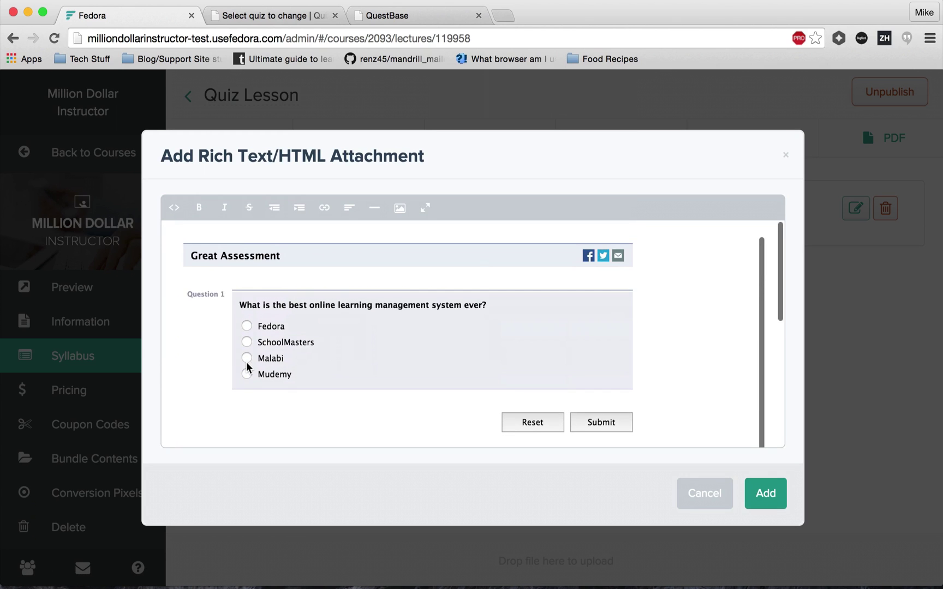
scroll(247, 366, "down", 5)
scroll(247, 366, "up", 4)
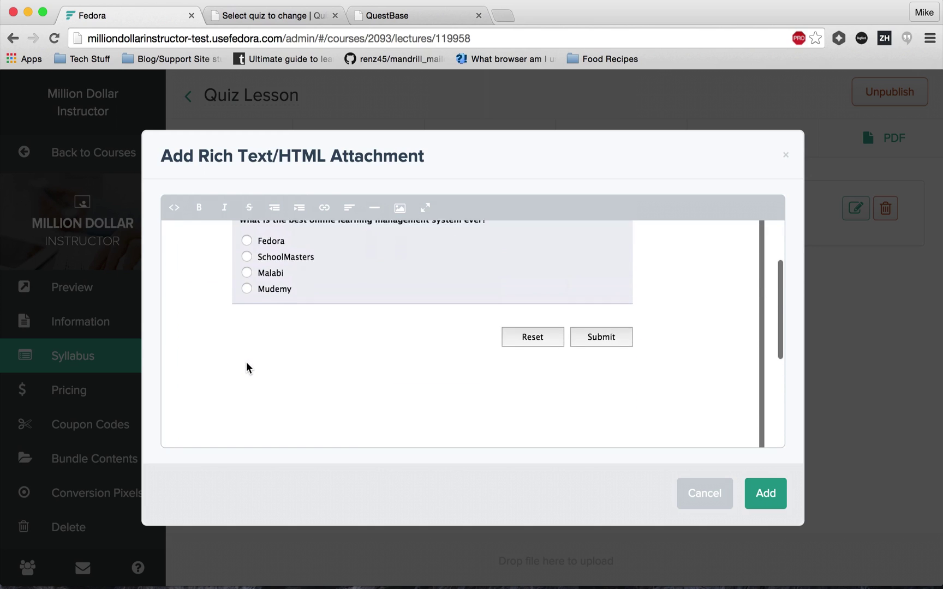
scroll(247, 366, "up", 2)
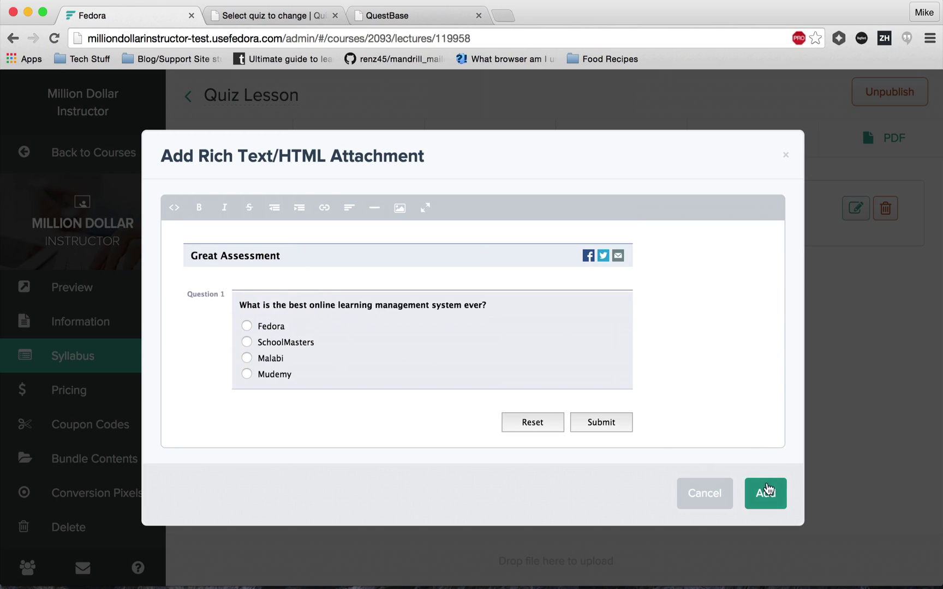
left_click(767, 491)
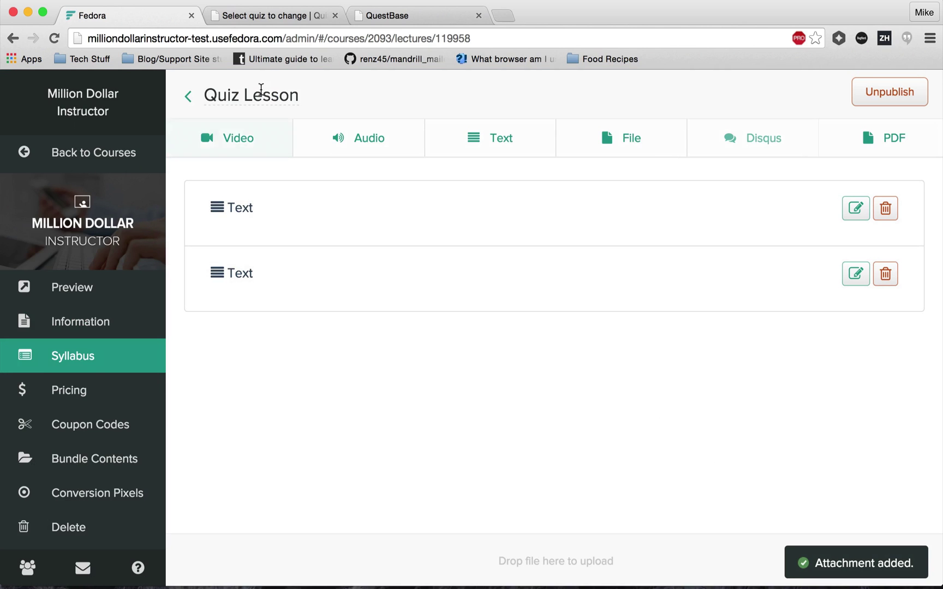